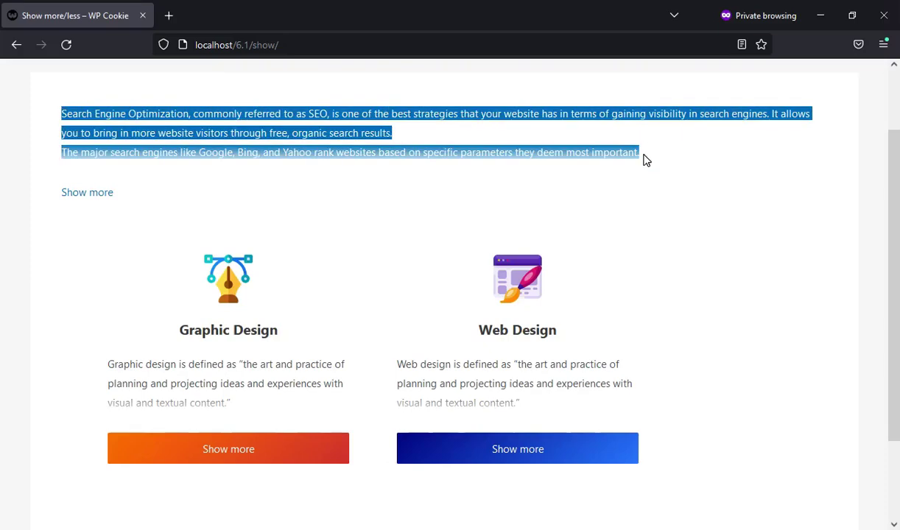
# Expand and collapse the Search Engine Optimization text on the demo page to examine its show more/less link.
pyautogui.click(227, 192)
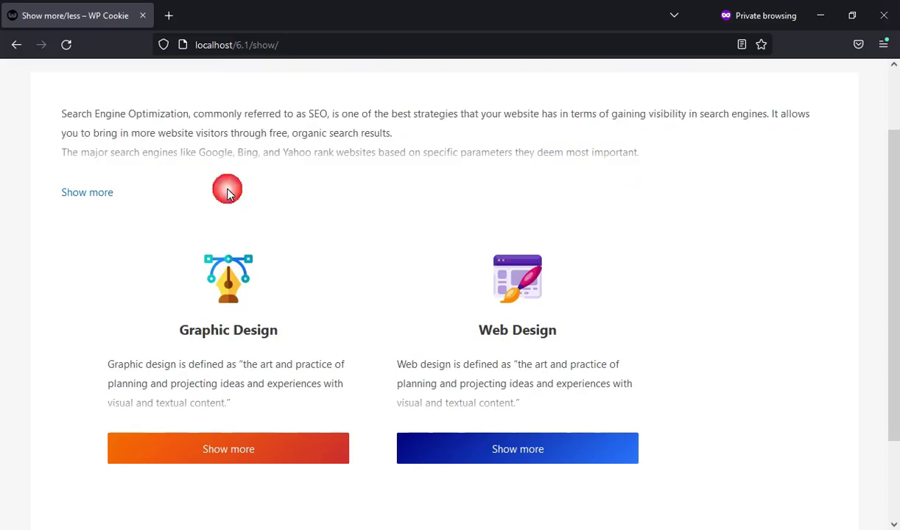
pyautogui.click(92, 195)
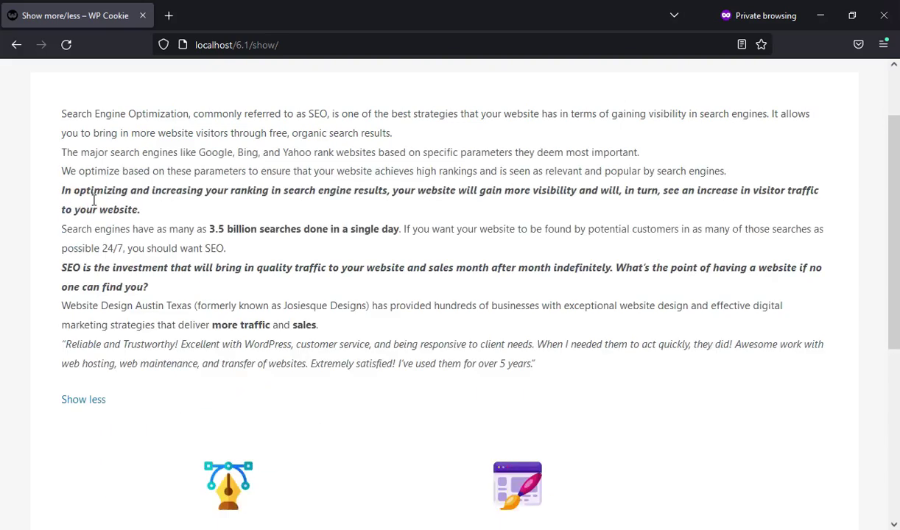
pyautogui.click(87, 399)
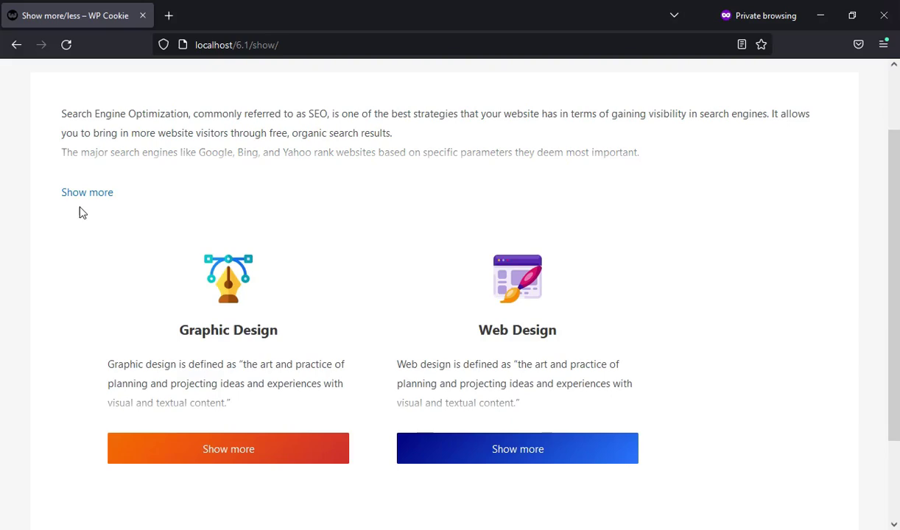
pyautogui.click(88, 195)
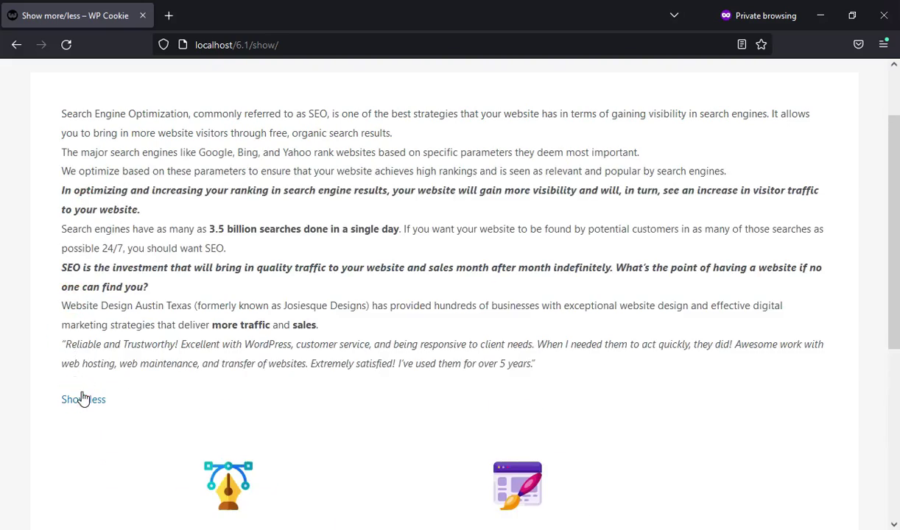
pyautogui.click(83, 400)
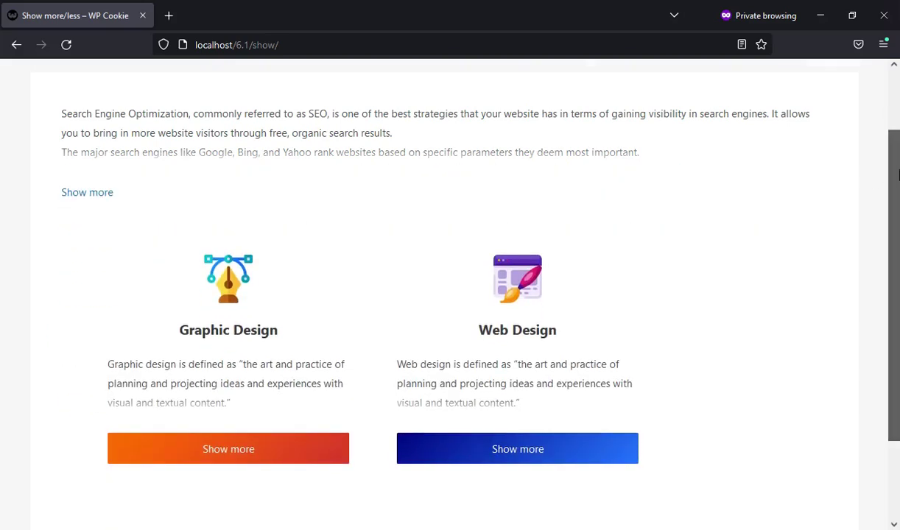
# Examine the show more/less buttons of the Graphic Design and Web Design boxes by toggling their content.
pyautogui.moveTo(893, 177); pyautogui.dragTo(897, 250)
pyautogui.click(147, 434)
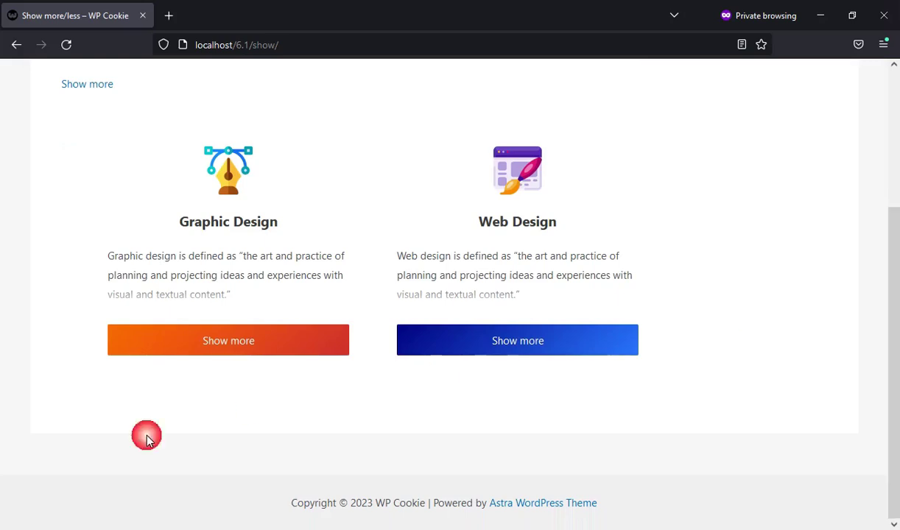
pyautogui.click(252, 352)
pyautogui.scroll(-2, 345, 358)
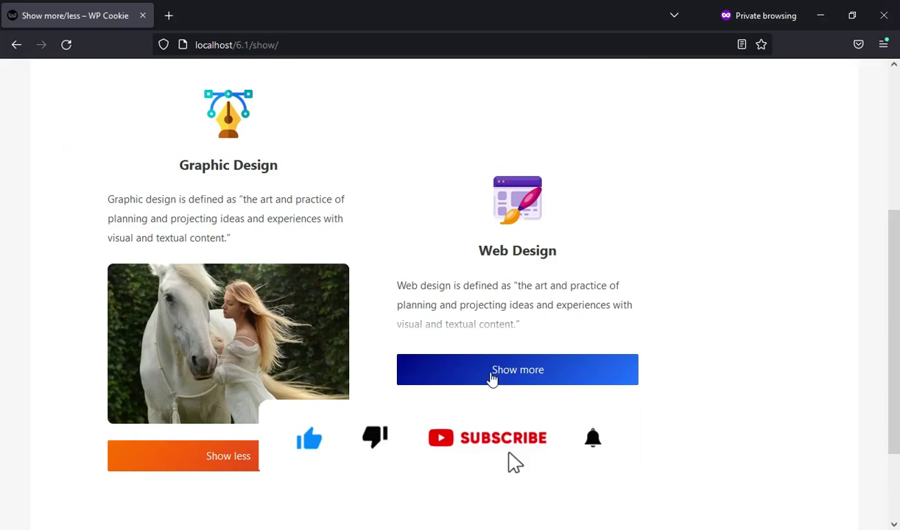
pyautogui.click(572, 371)
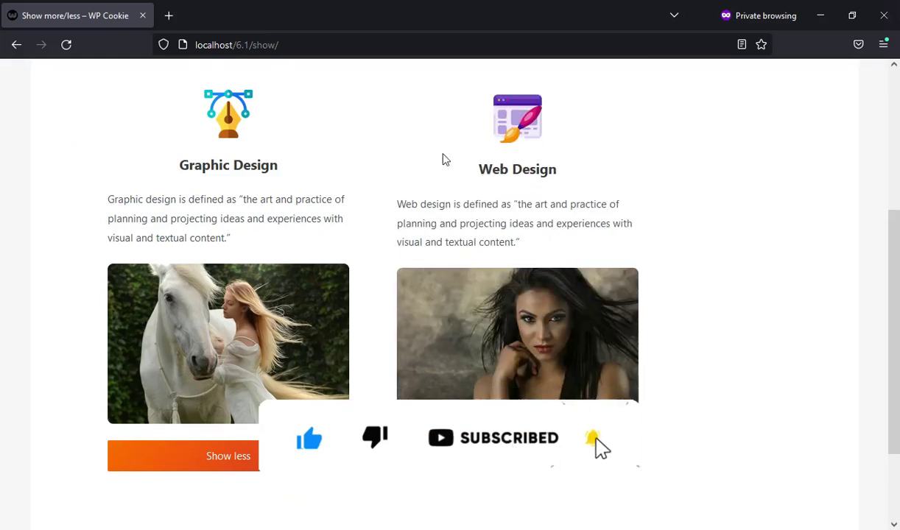
pyautogui.click(147, 458)
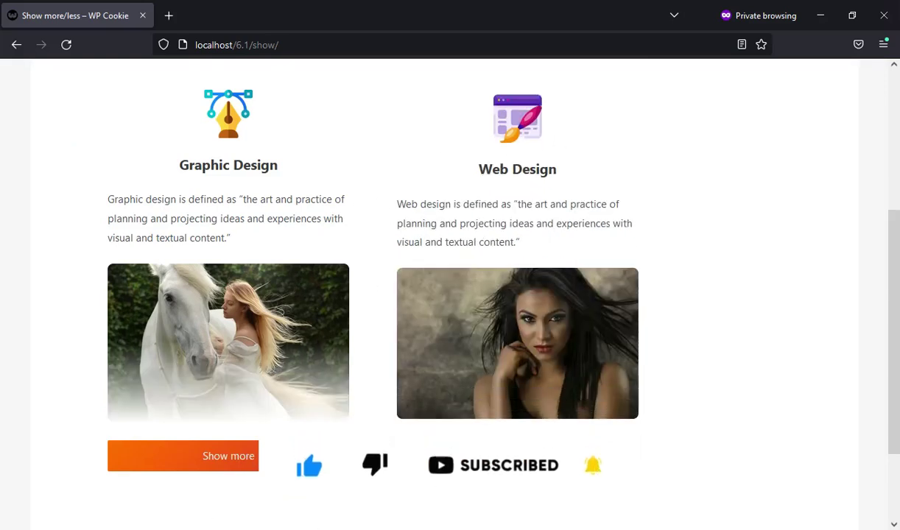
pyautogui.click(505, 377)
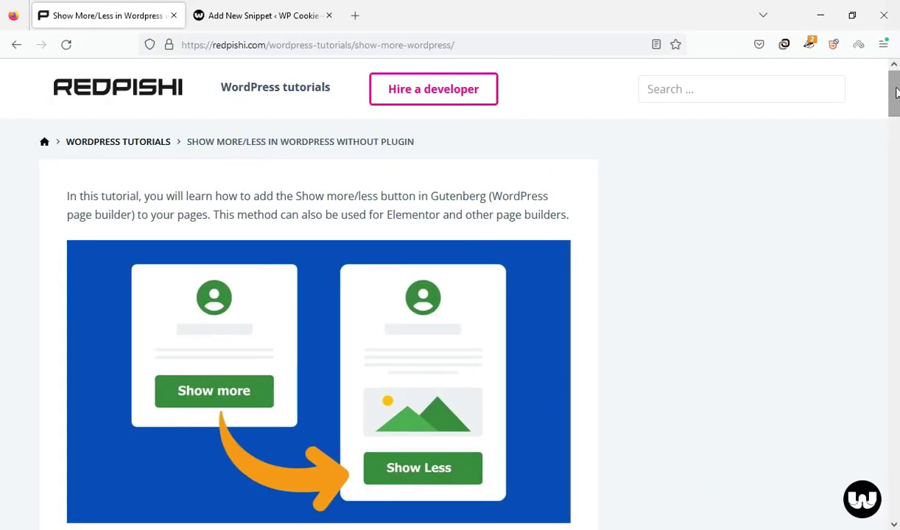
# Copy the complete show more/less code from the Redpishi tutorial page.
pyautogui.moveTo(893, 92); pyautogui.dragTo(850, 166)
pyautogui.moveTo(466, 169); pyautogui.dragTo(358, 279)
pyautogui.click(492, 218)
pyautogui.click(540, 194)
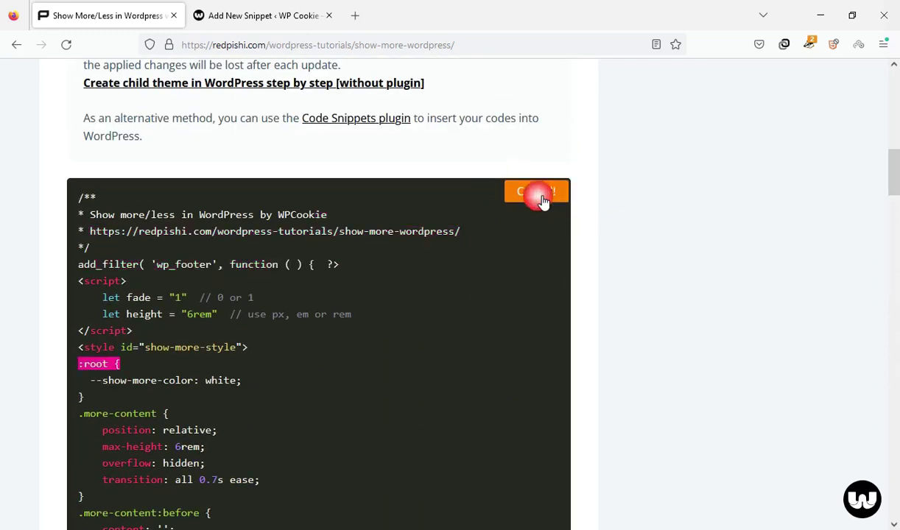
# Switch to the WordPress dashboard and open the Astra Child theme's functions.php for editing.
pyautogui.hotkey('alt', 'Tab')
pyautogui.moveTo(65, 388)
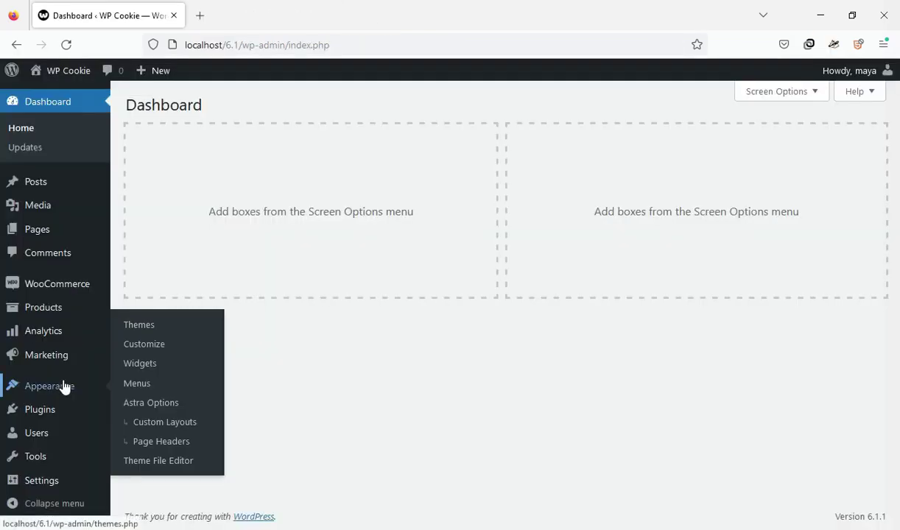
pyautogui.click(134, 464)
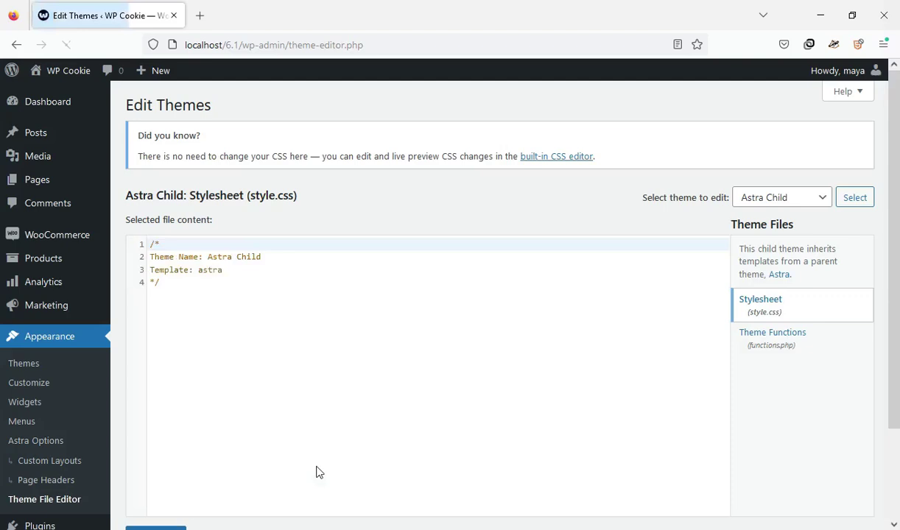
pyautogui.click(803, 344)
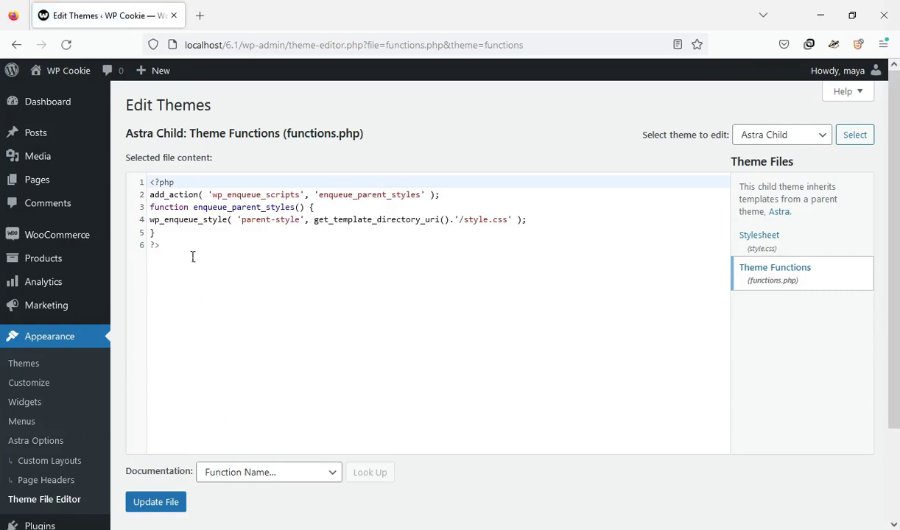
# Try to paste the copied code into functions.php on new blank lines before the closing PHP tag.
pyautogui.click(174, 232)
pyautogui.press('Return')
pyautogui.press('Return')
pyautogui.press('Return')
pyautogui.press('Return')
pyautogui.press('Return')
pyautogui.press('Return')
pyautogui.press('Return')
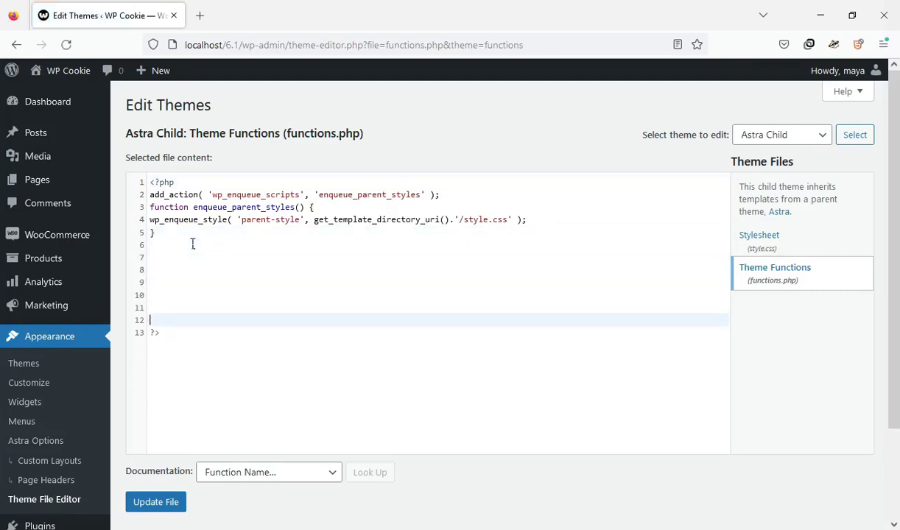
pyautogui.click(161, 271)
pyautogui.rightClick(162, 271)
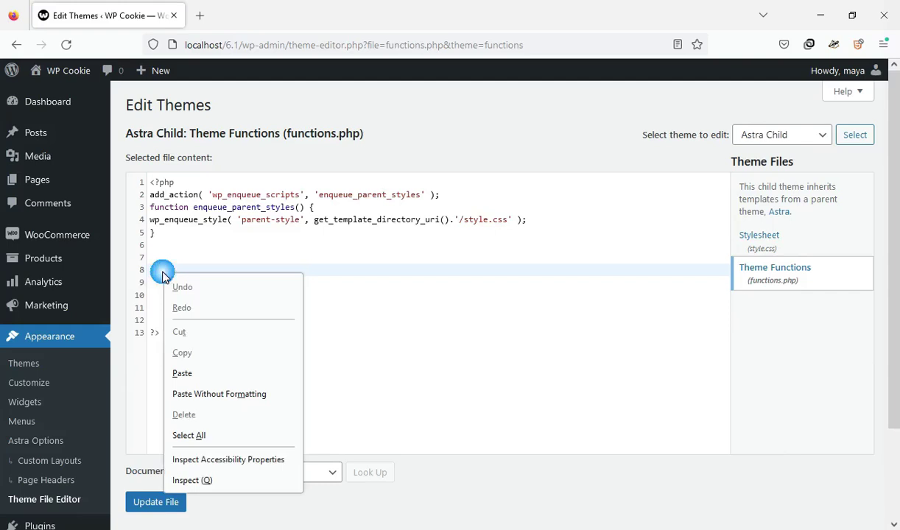
pyautogui.click(209, 376)
pyautogui.click(515, 286)
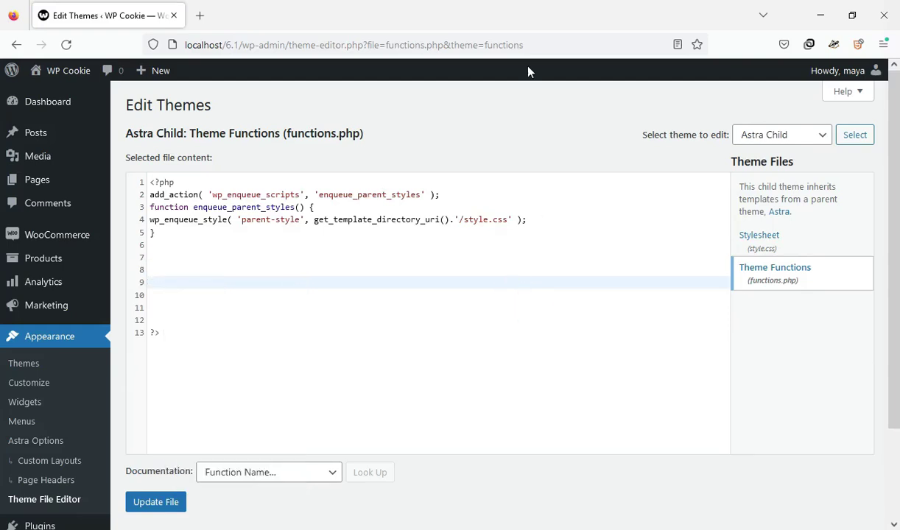
# Search the available plugins for "code snippet" and activate the Code Snippets plugin.
pyautogui.scroll(-3, 582, 107)
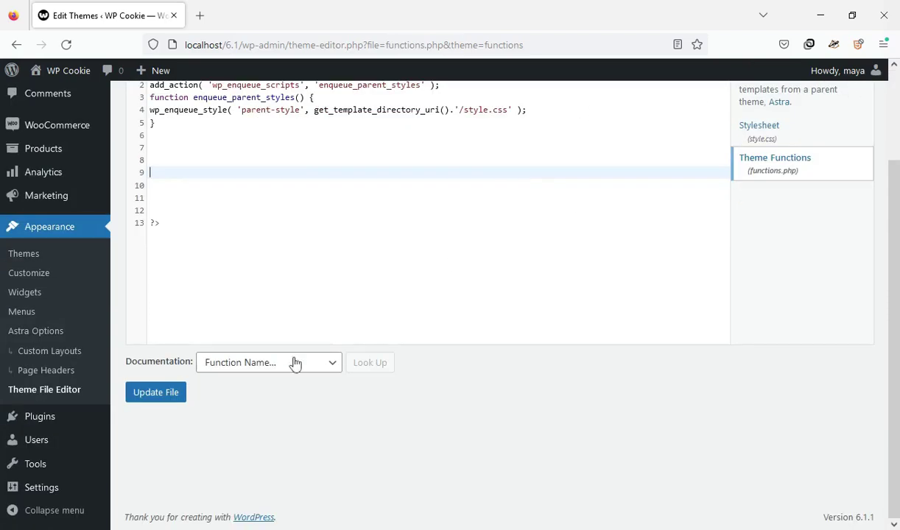
pyautogui.moveTo(46, 420)
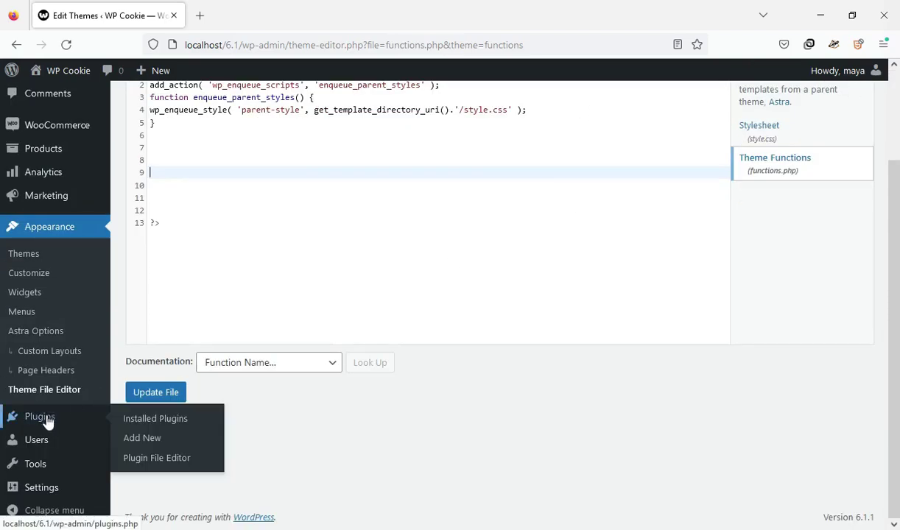
pyautogui.click(178, 439)
pyautogui.click(487, 324)
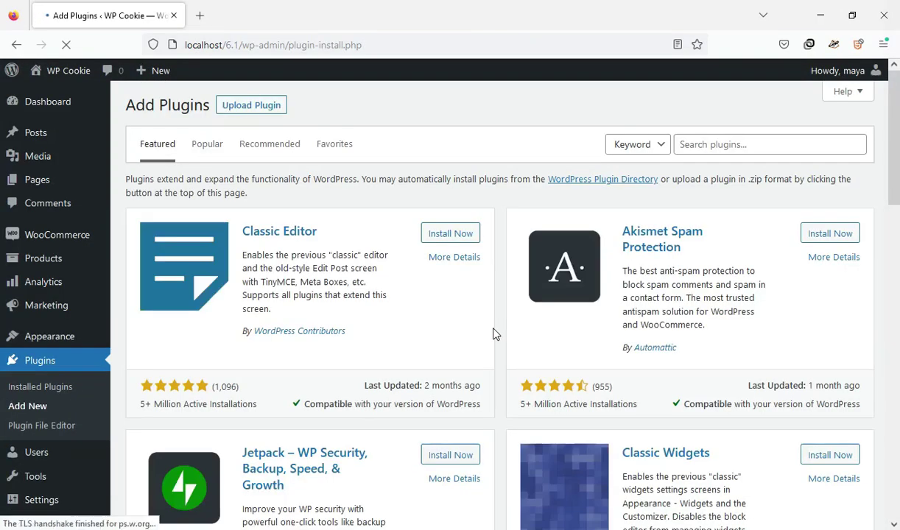
pyautogui.click(732, 145)
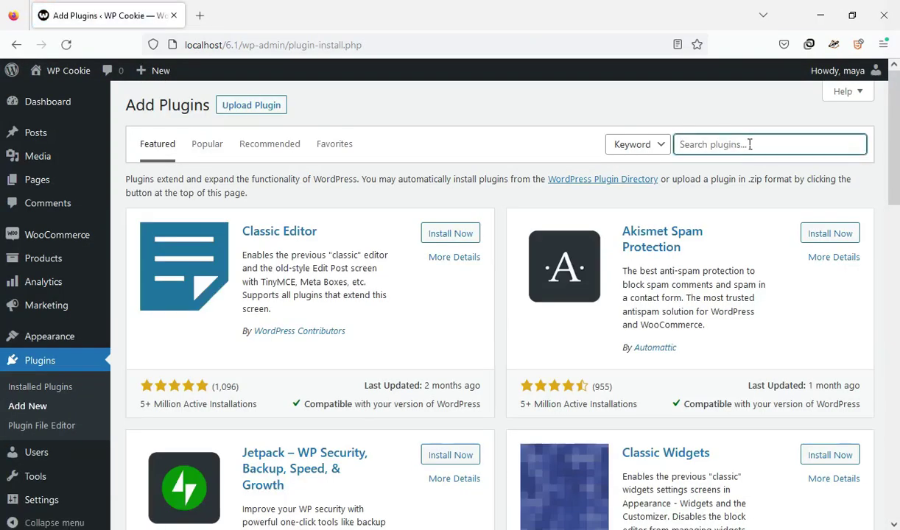
pyautogui.write('code')
pyautogui.press('Down')
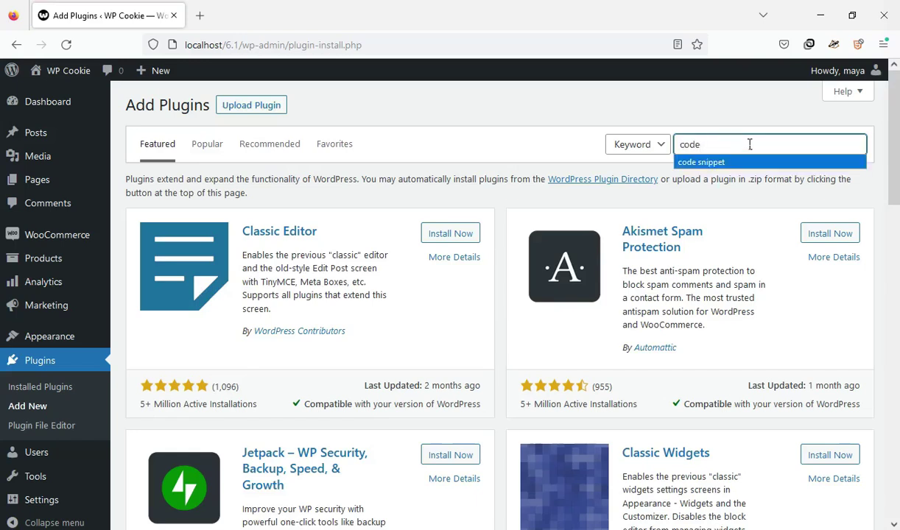
pyautogui.press('Return')
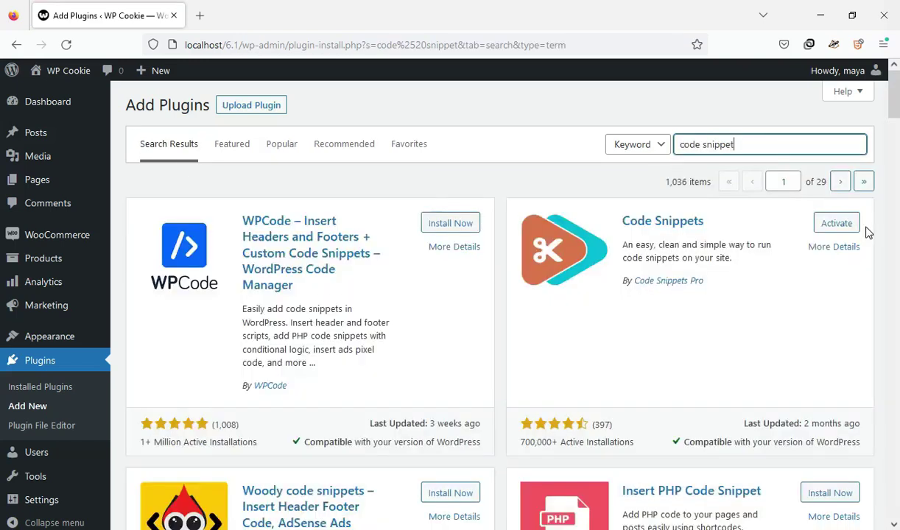
pyautogui.click(830, 232)
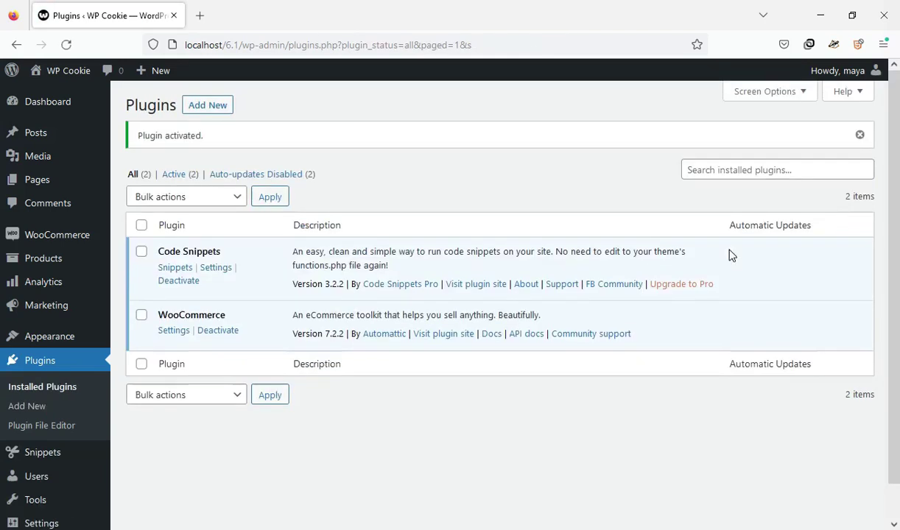
# Add a new PHP function snippet and paste the copied show more/less code into it.
pyautogui.scroll(-1, 731, 255)
pyautogui.moveTo(29, 421)
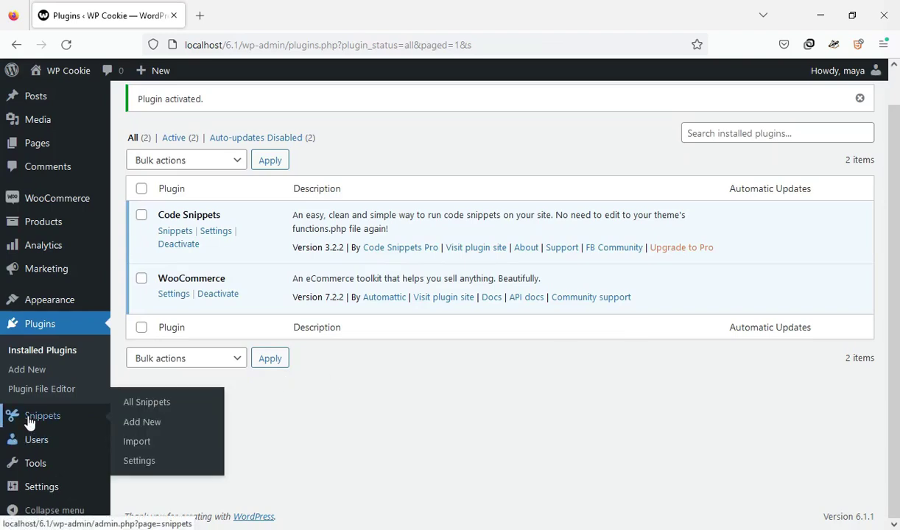
pyautogui.click(179, 426)
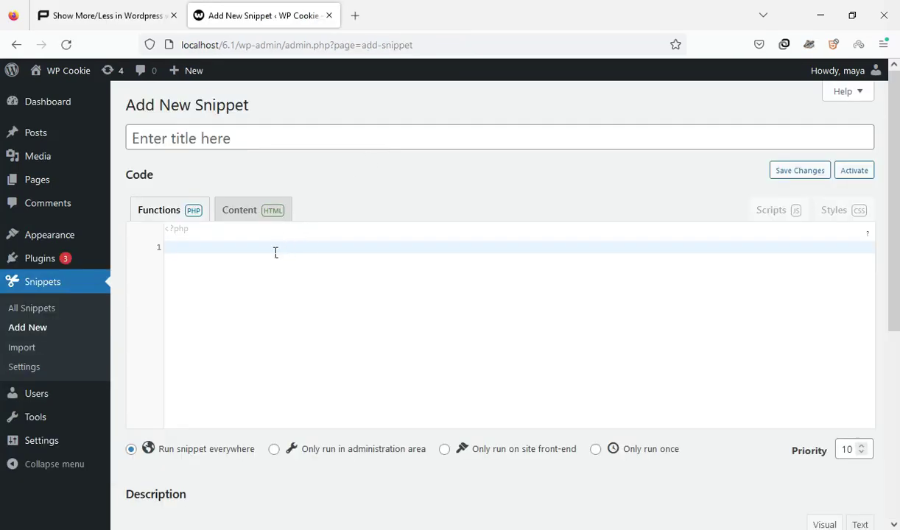
pyautogui.rightClick(271, 248)
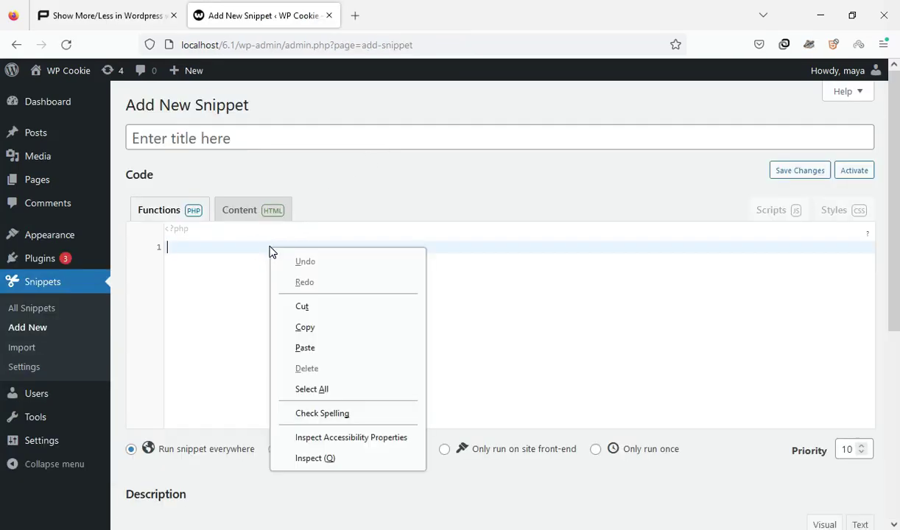
pyautogui.click(317, 356)
pyautogui.scroll(10, 372, 345)
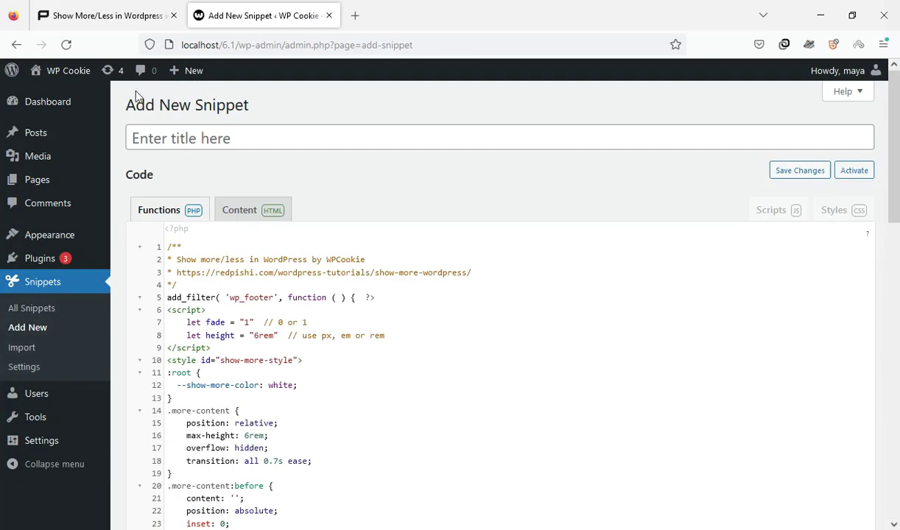
# Title the snippet "show more - less", then save and activate it.
pyautogui.click(171, 138)
pyautogui.hotkey('ctrl', '+')
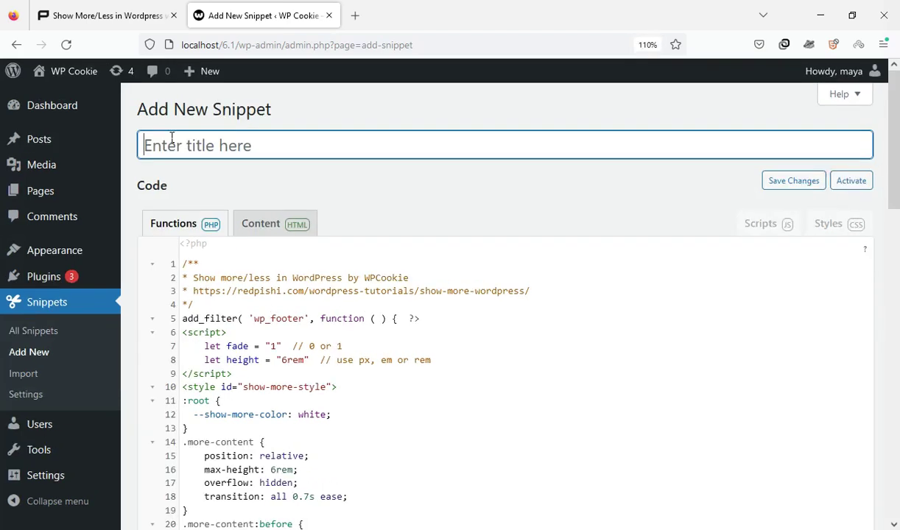
pyautogui.write('show more - less')
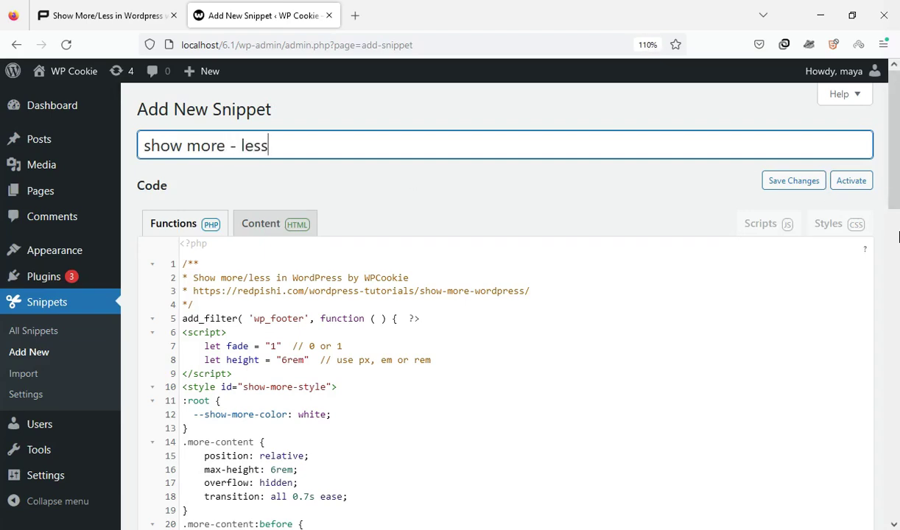
pyautogui.moveTo(895, 128); pyautogui.dragTo(467, 466)
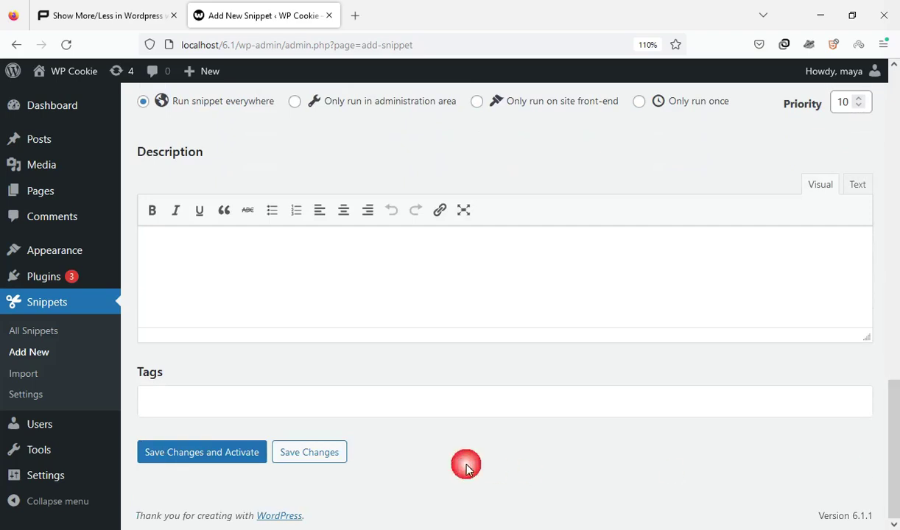
pyautogui.click(205, 458)
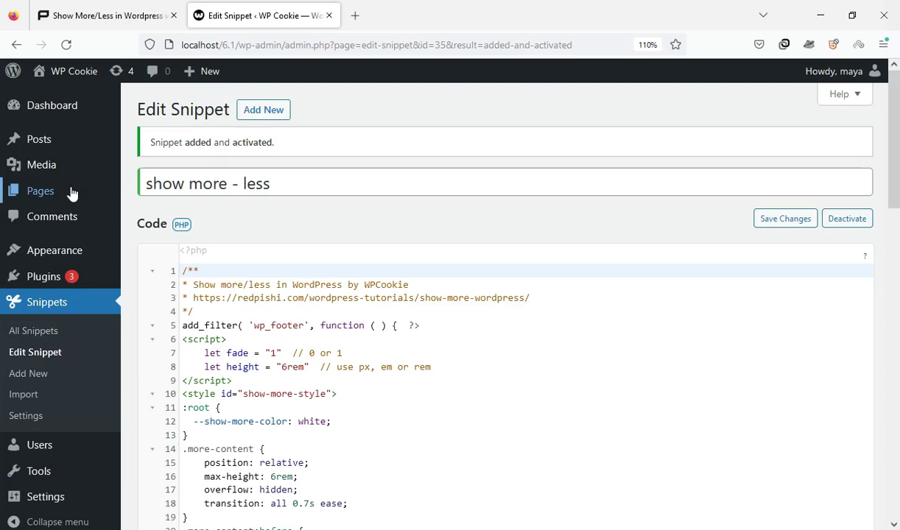
# Create a new page in a separate browser tab and title it "show more test".
pyautogui.moveTo(68, 193)
pyautogui.middleClick(182, 219)
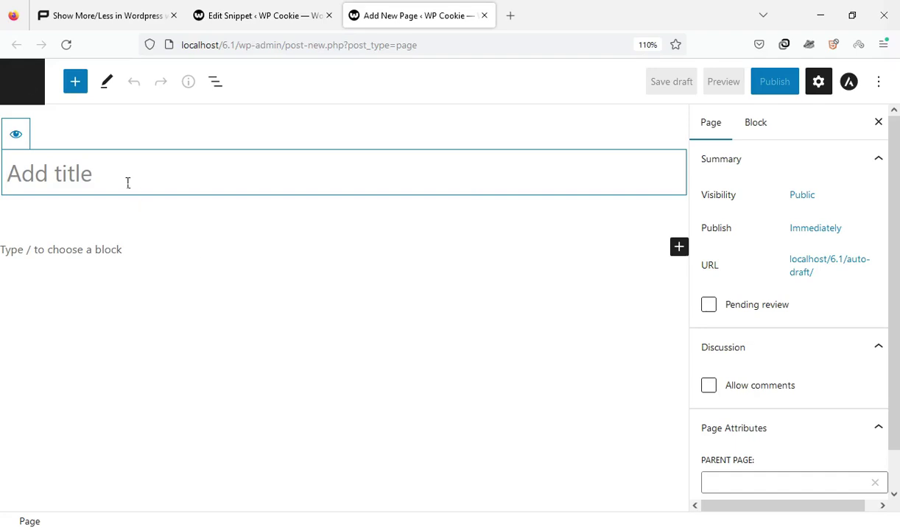
pyautogui.click(128, 183)
pyautogui.write('show more te')
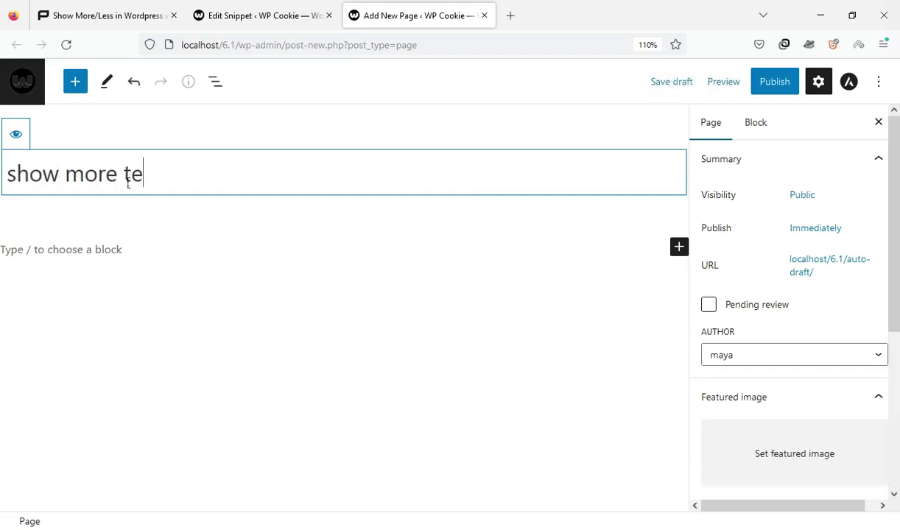
pyautogui.write('st')
# Paste the copied Search Engine Optimization text into the paragraph block beneath the page title.
pyautogui.click(133, 251)
pyautogui.rightClick(172, 240)
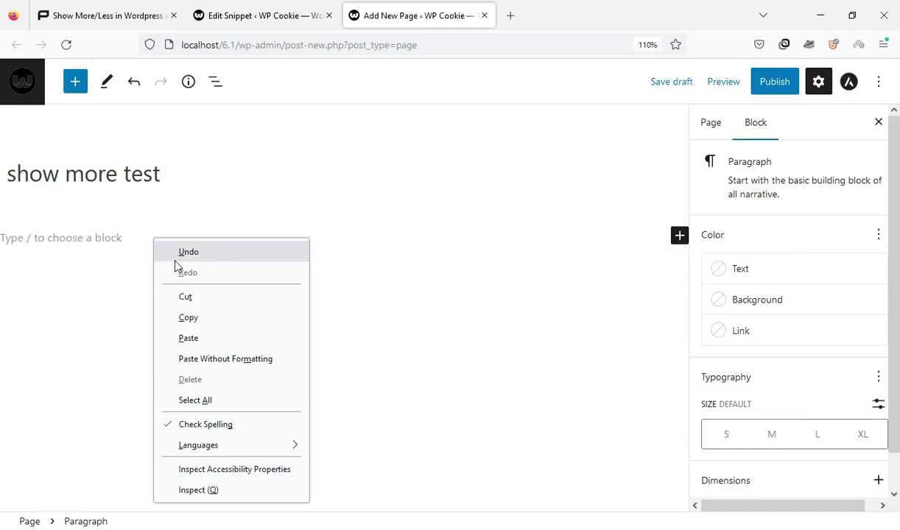
pyautogui.click(193, 338)
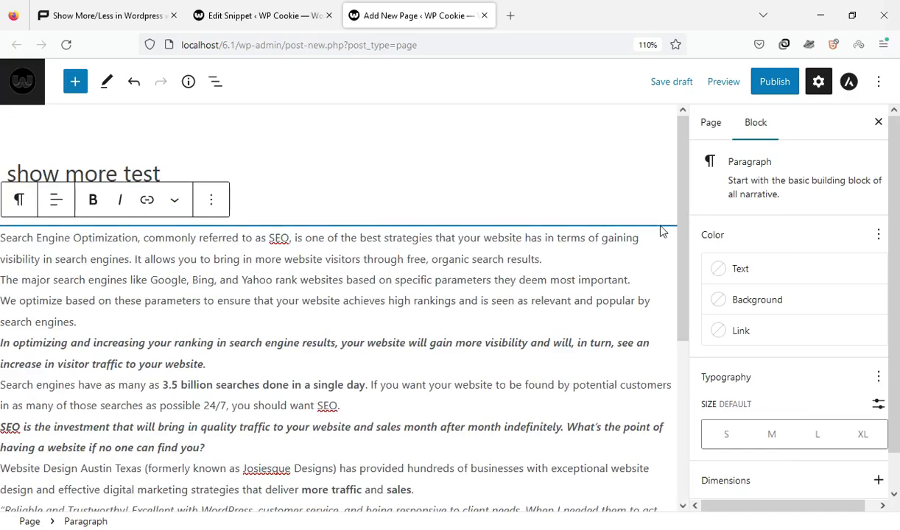
# Assign the additional CSS class "more-content" to the pasted paragraph block.
pyautogui.moveTo(679, 215); pyautogui.dragTo(693, 303)
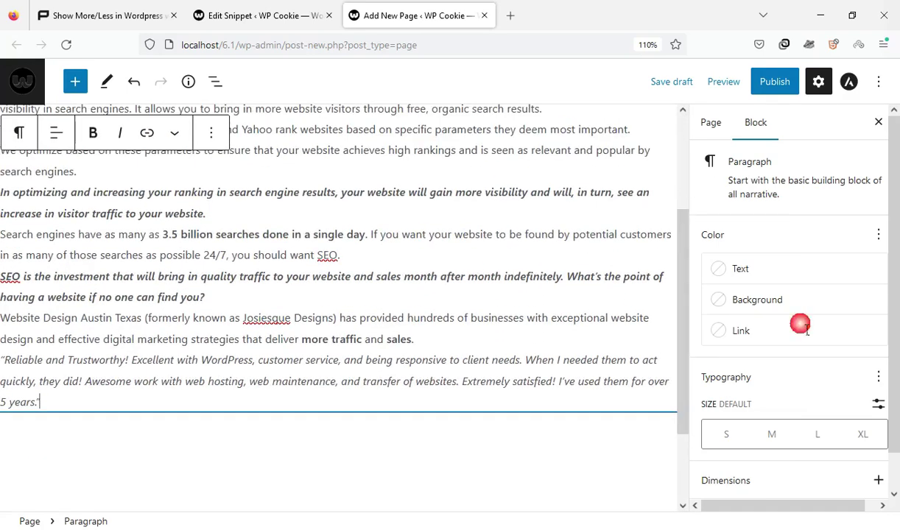
pyautogui.scroll(-1, 884, 350)
pyautogui.click(787, 481)
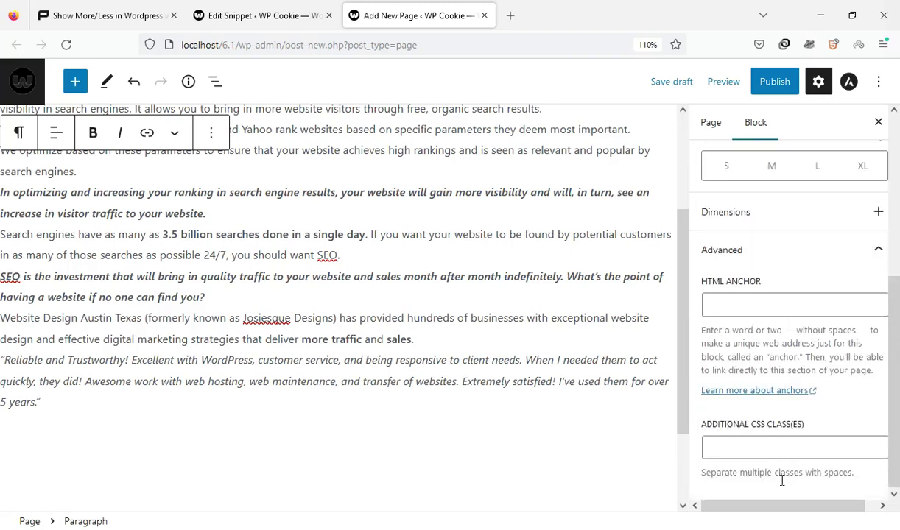
pyautogui.click(759, 461)
pyautogui.hotkey('ctrl', '+')
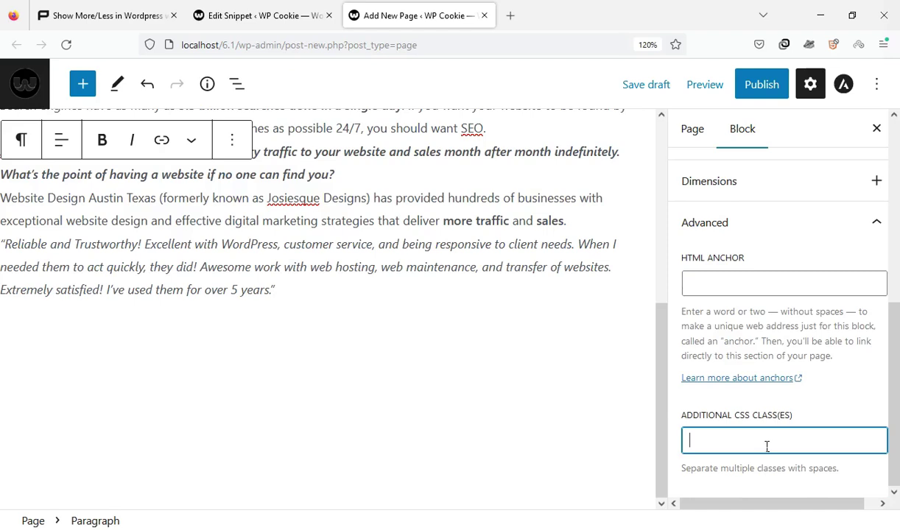
pyautogui.write('more-content')
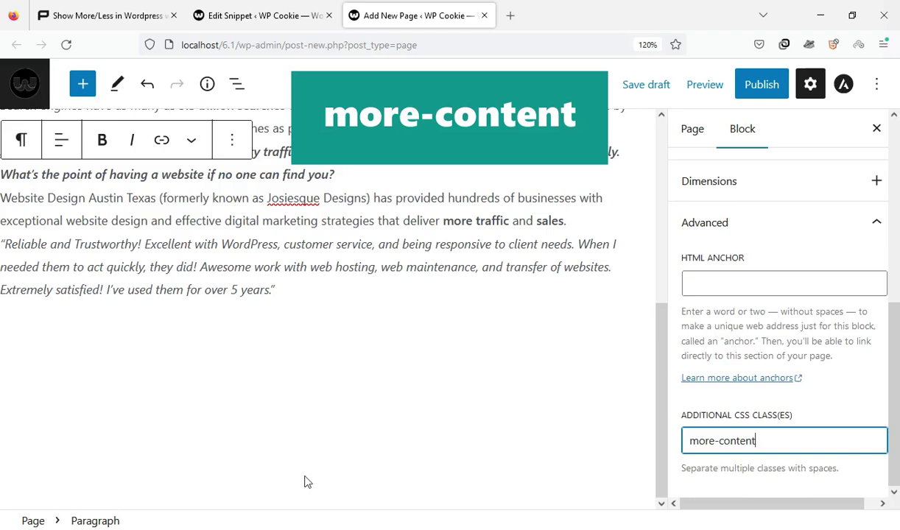
# Insert a Buttons block below the paragraph and label its button "Show more".
pyautogui.click(315, 365)
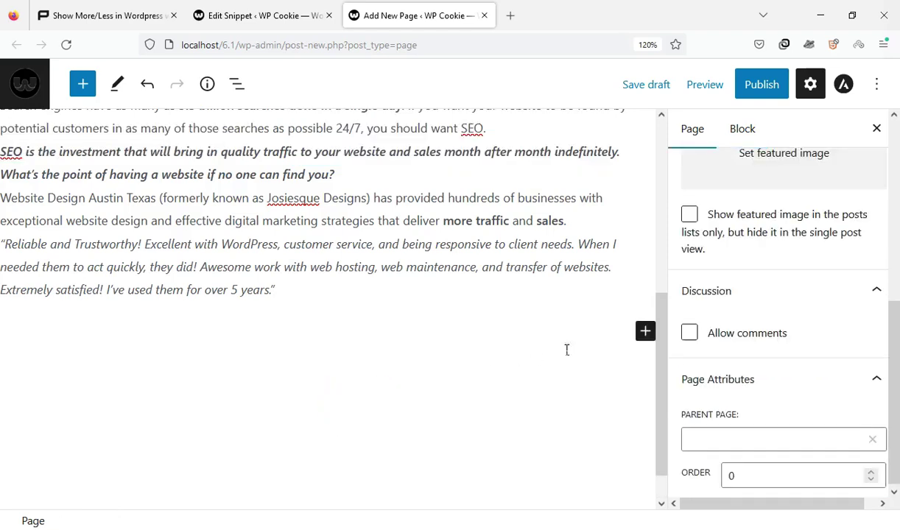
pyautogui.click(651, 333)
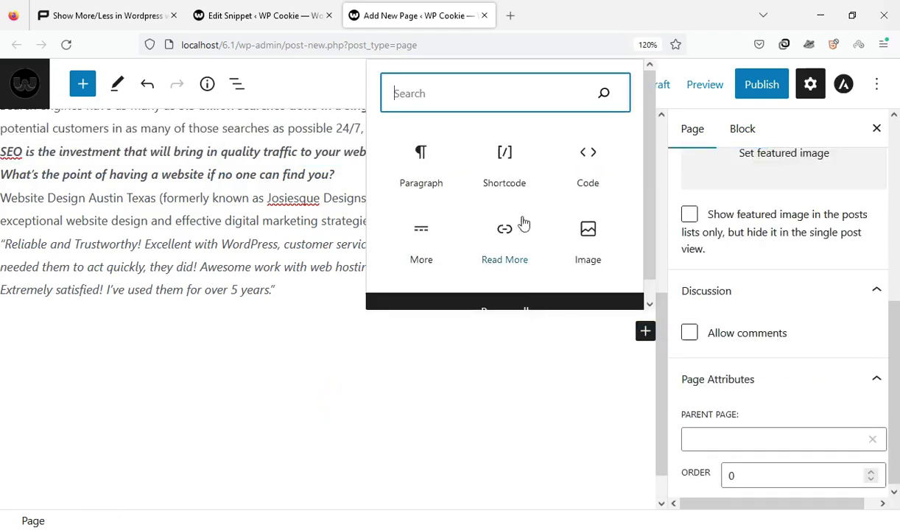
pyautogui.click(488, 89)
pyautogui.write('b')
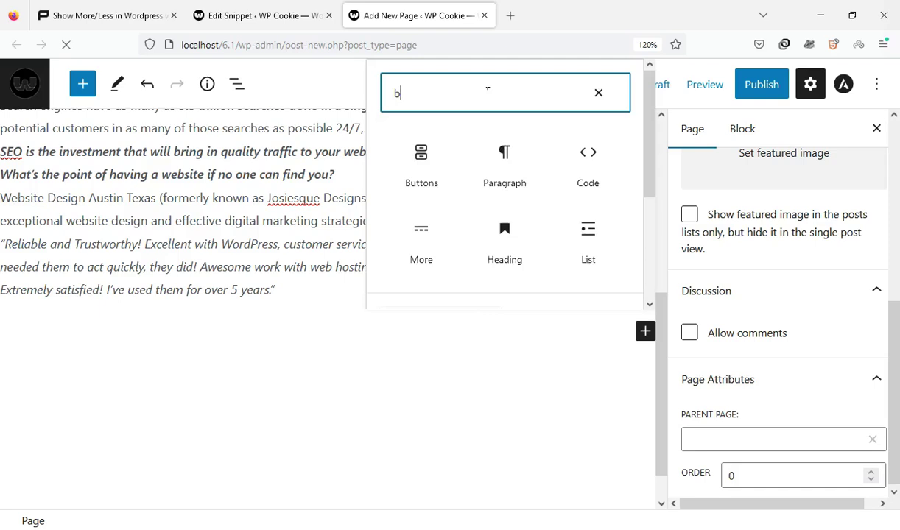
pyautogui.click(422, 169)
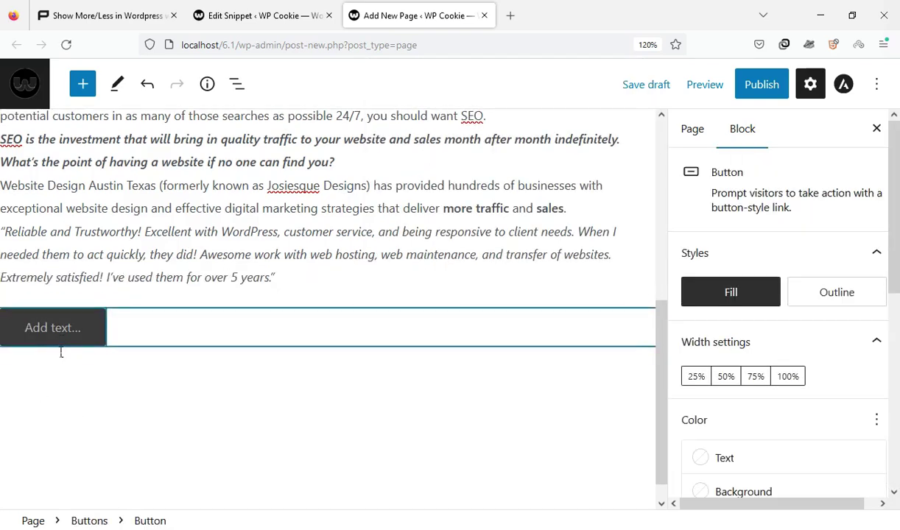
pyautogui.write('Show more')
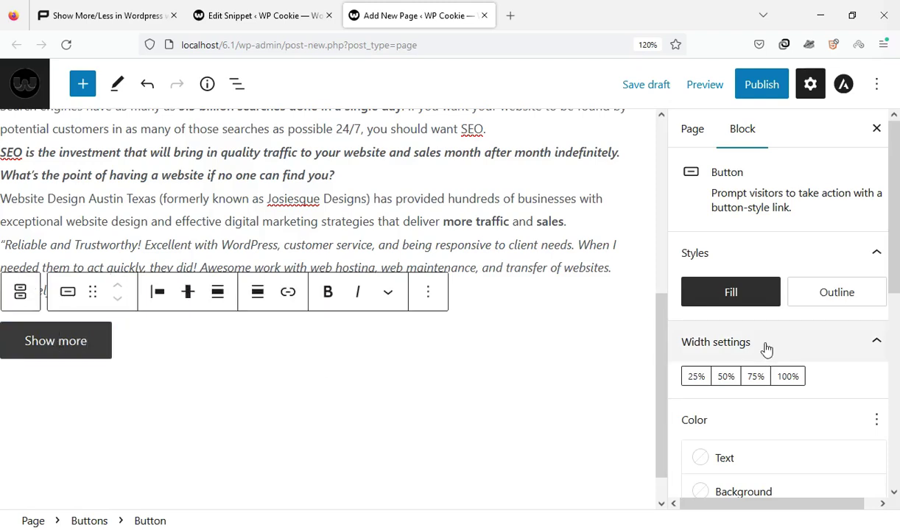
# Assign the additional CSS class "show-more" to the button.
pyautogui.scroll(-5, 842, 348)
pyautogui.click(784, 475)
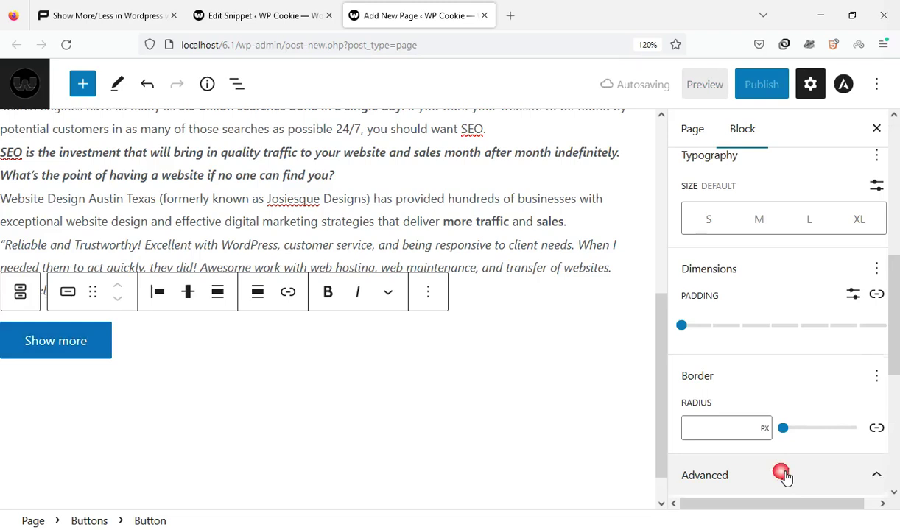
pyautogui.click(742, 454)
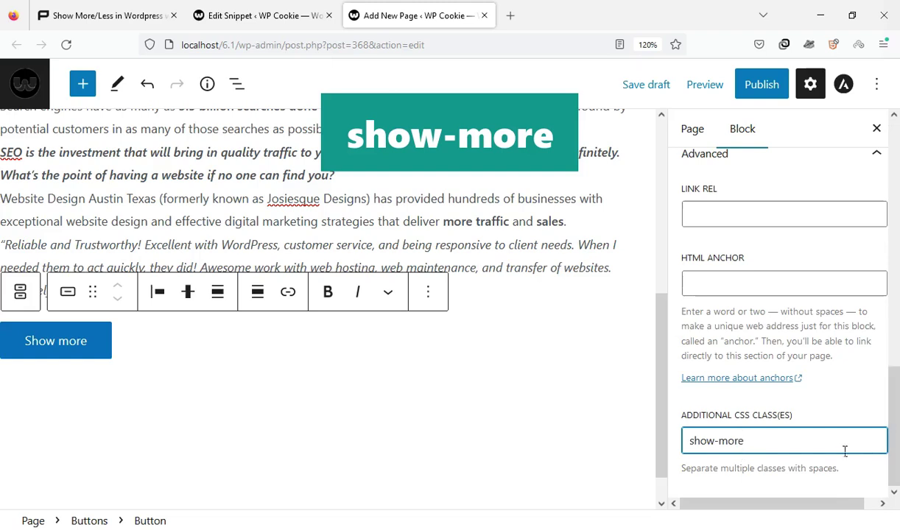
# Color the "Show more" button's text Vivid cyan blue and its background white.
pyautogui.click(56, 341)
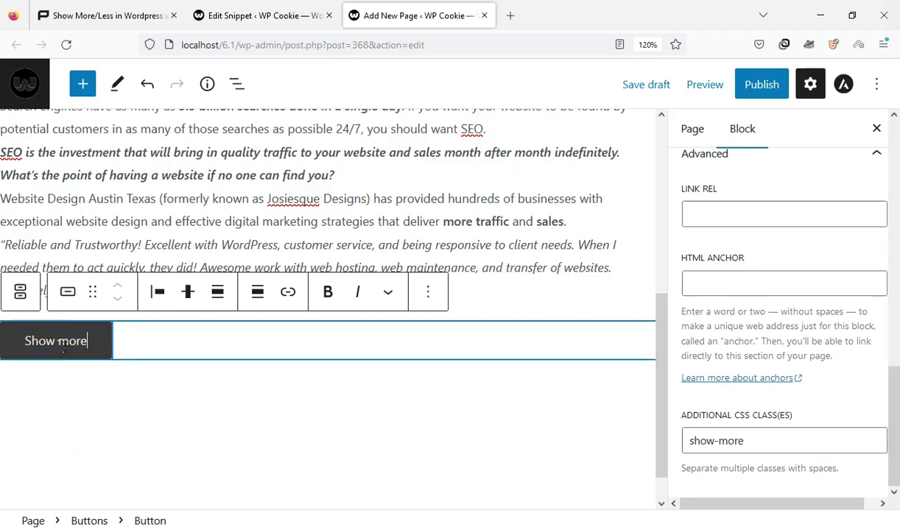
pyautogui.scroll(5, 847, 405)
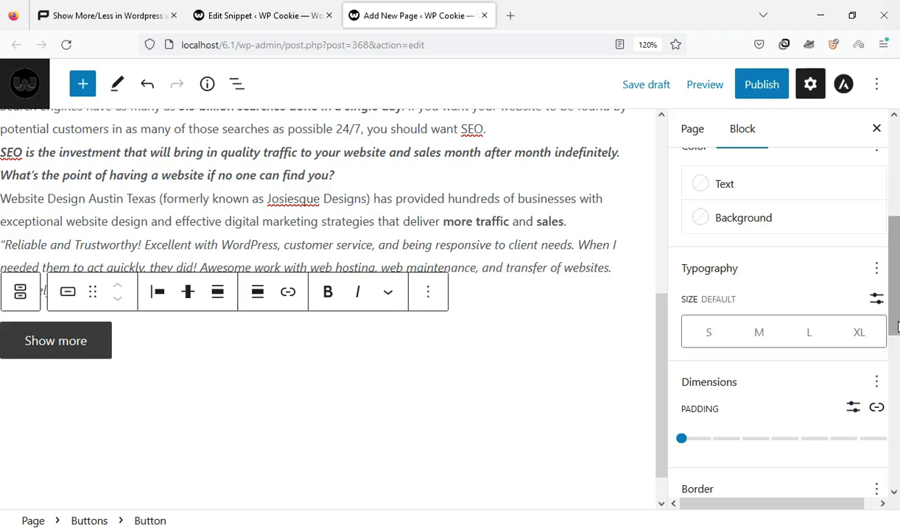
pyautogui.scroll(2, 810, 332)
pyautogui.click(766, 266)
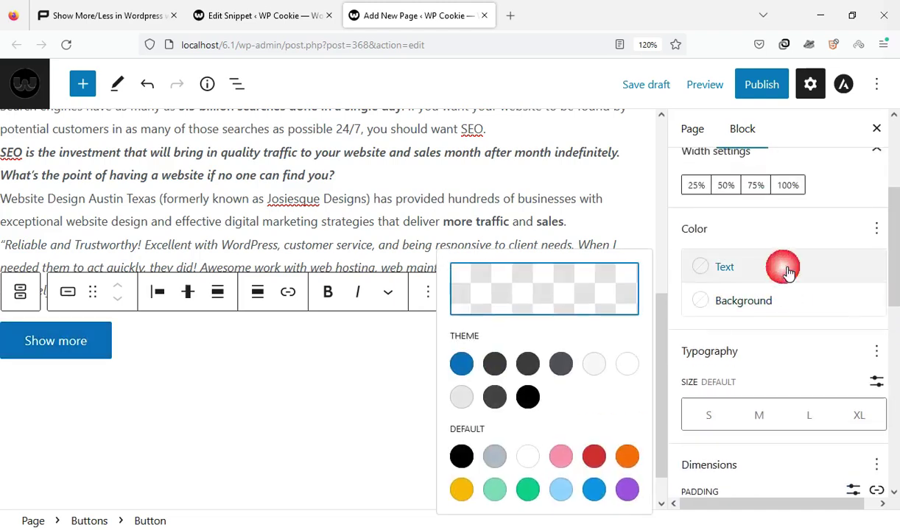
pyautogui.click(596, 490)
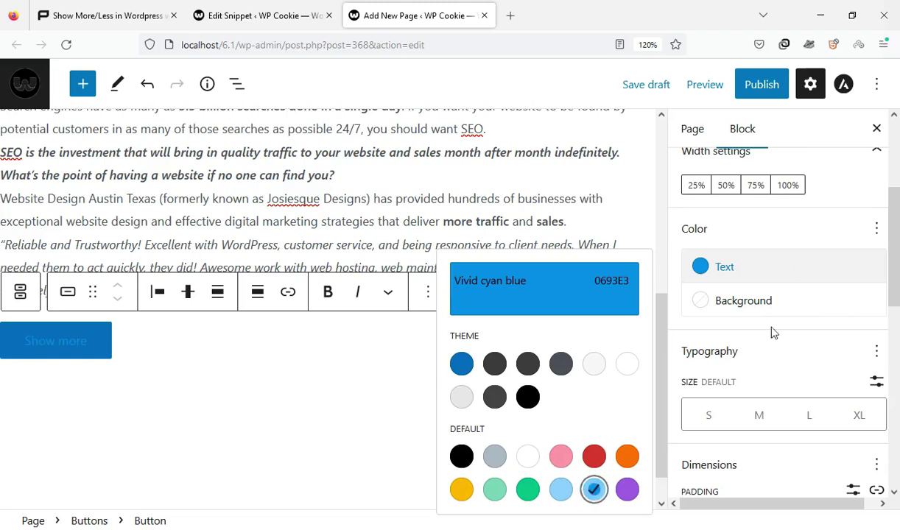
pyautogui.click(785, 302)
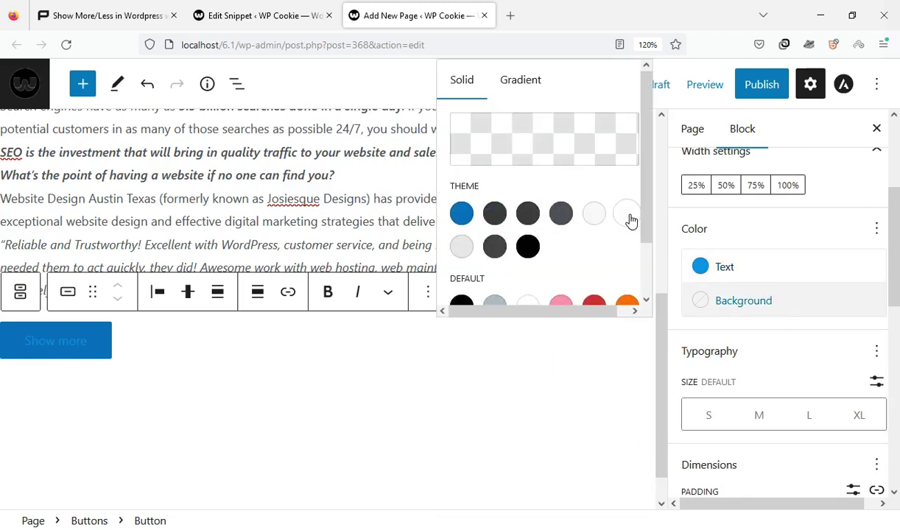
pyautogui.click(628, 215)
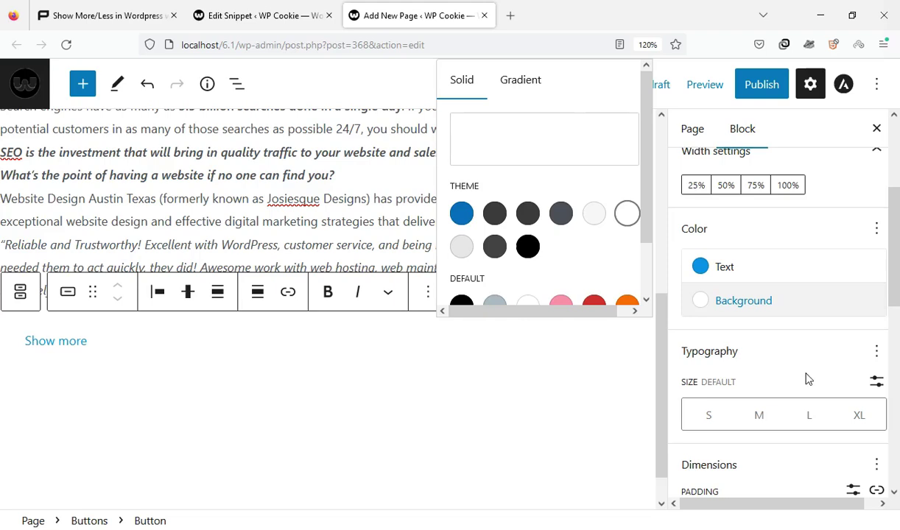
pyautogui.click(810, 378)
# Set the "Show more" button's padding to a custom value of 0 px.
pyautogui.scroll(-3, 815, 378)
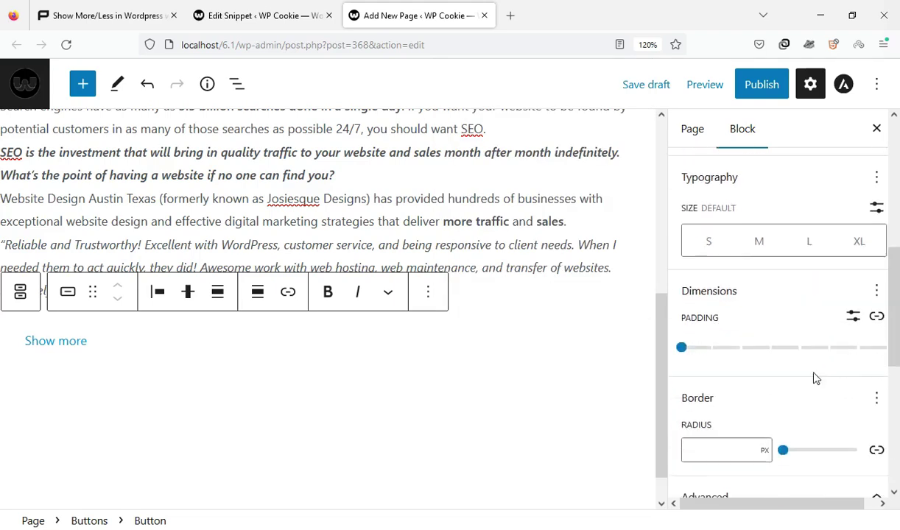
pyautogui.click(854, 317)
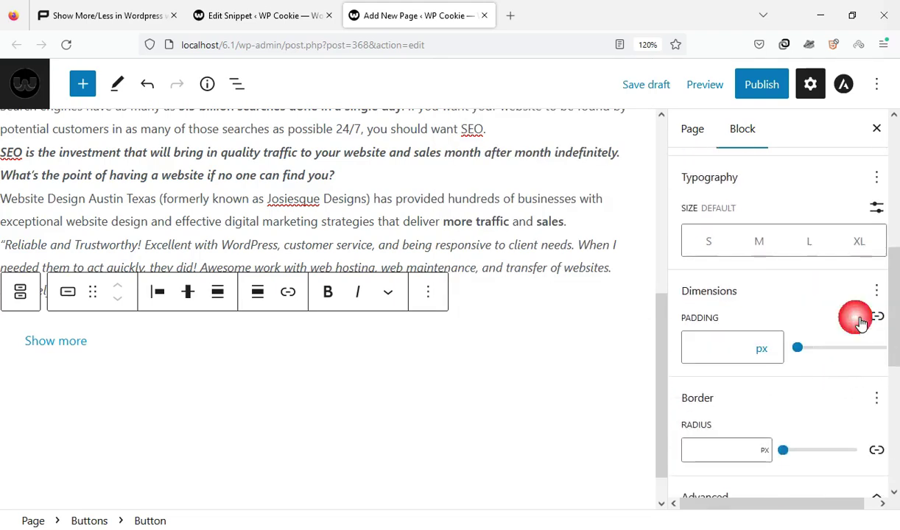
pyautogui.click(734, 348)
pyautogui.write('0')
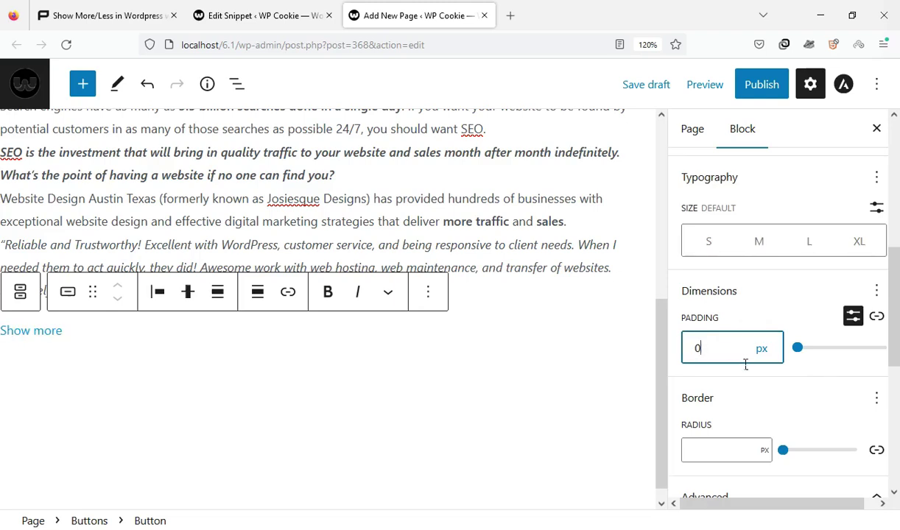
# Publish the page and view the live version in a separate browser tab.
pyautogui.scroll(5, 817, 372)
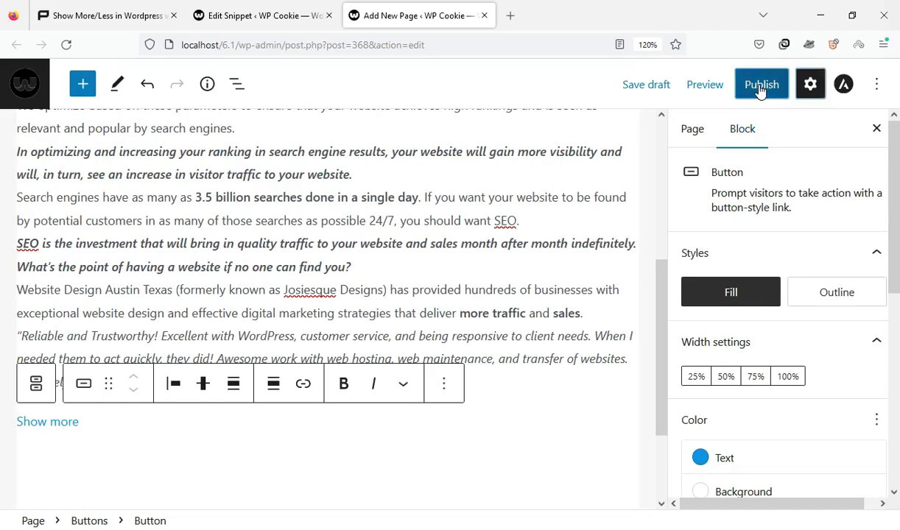
pyautogui.click(762, 87)
pyautogui.click(761, 89)
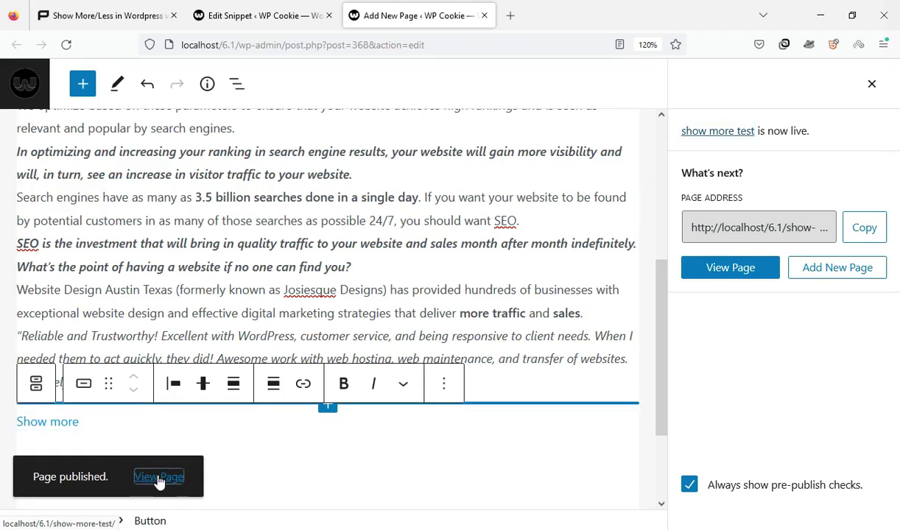
pyautogui.middleClick(158, 477)
pyautogui.click(557, 11)
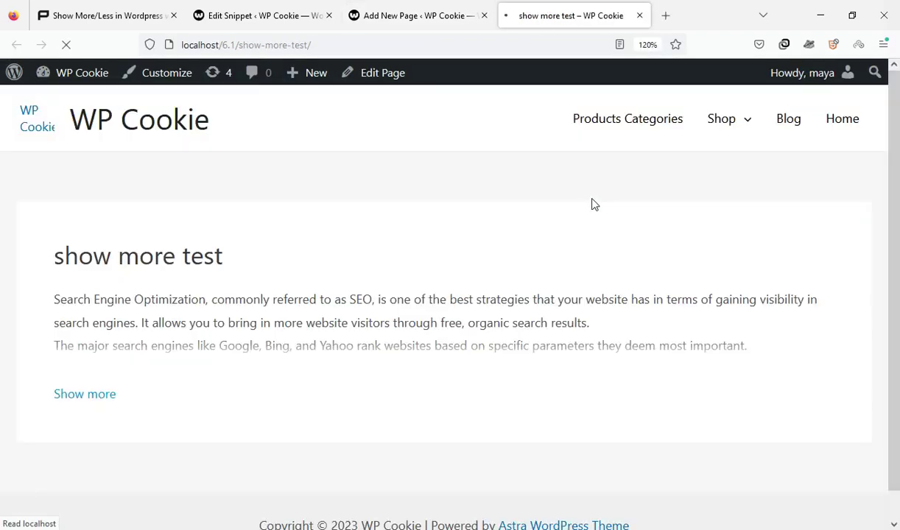
# Test the live page by expanding and collapsing the text twice with the "Show more" and "Show less" links.
pyautogui.scroll(-1, 896, 210)
pyautogui.moveTo(175, 271); pyautogui.dragTo(463, 323)
pyautogui.doubleClick(479, 317)
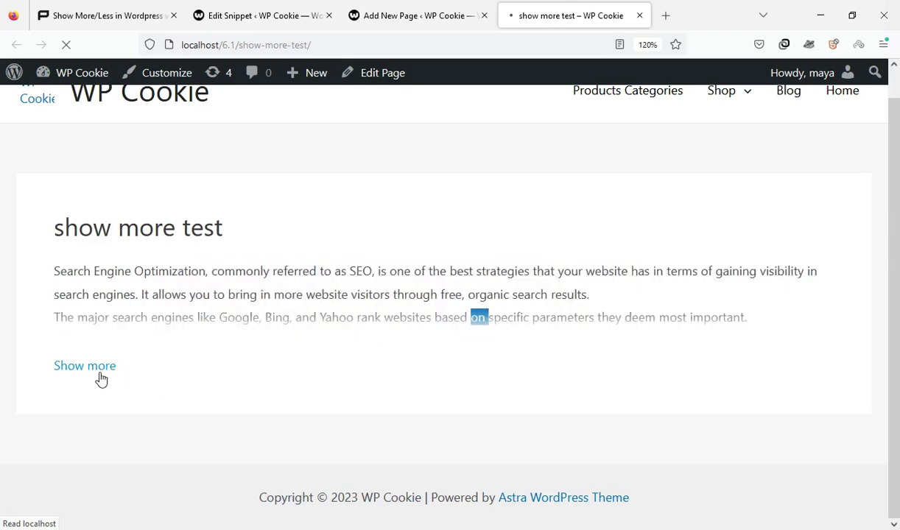
pyautogui.click(100, 378)
pyautogui.scroll(-3, 103, 376)
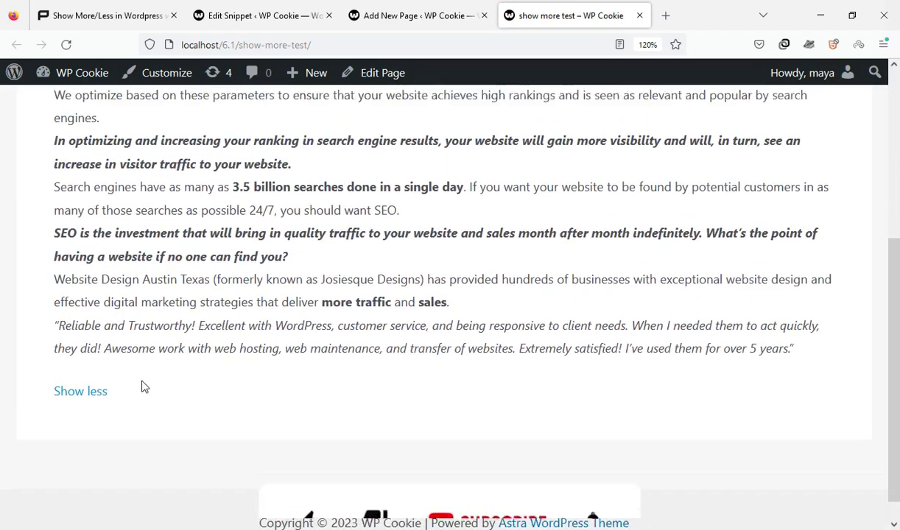
pyautogui.scroll(4, 830, 305)
pyautogui.scroll(-2, 897, 298)
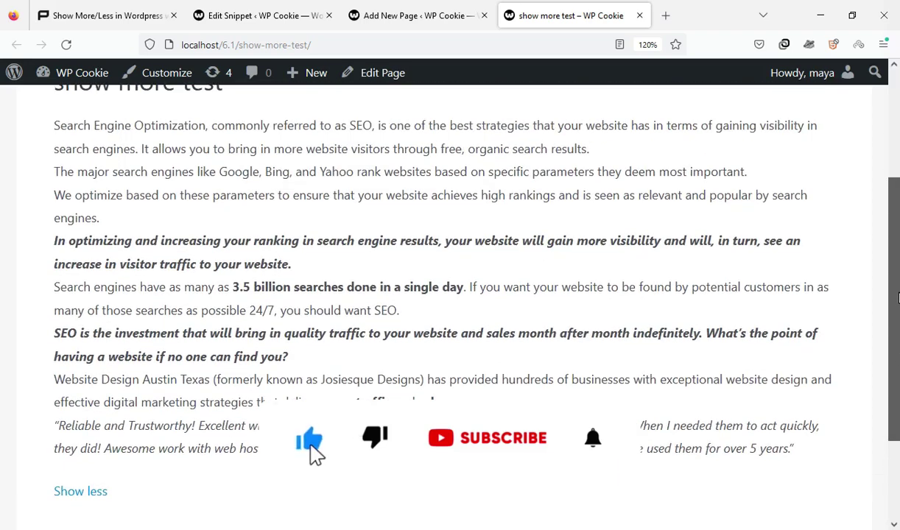
pyautogui.click(76, 495)
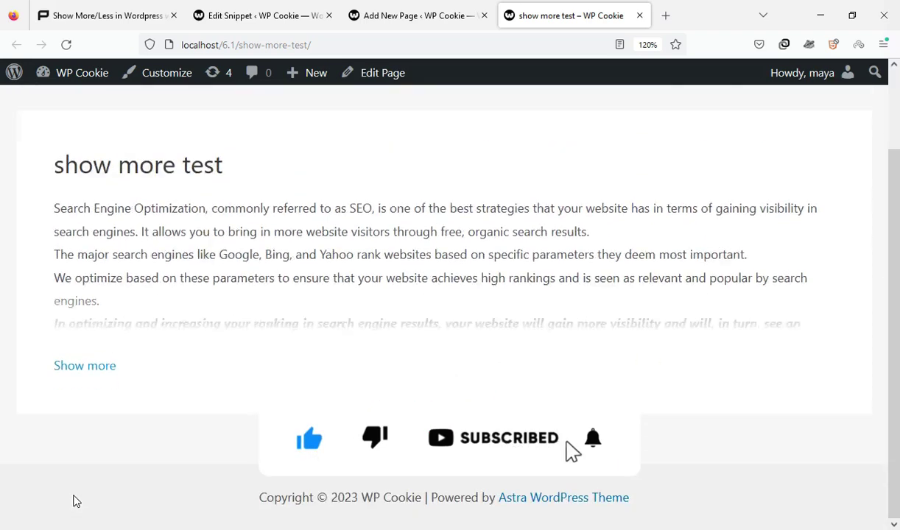
pyautogui.scroll(1, 79, 478)
pyautogui.click(77, 366)
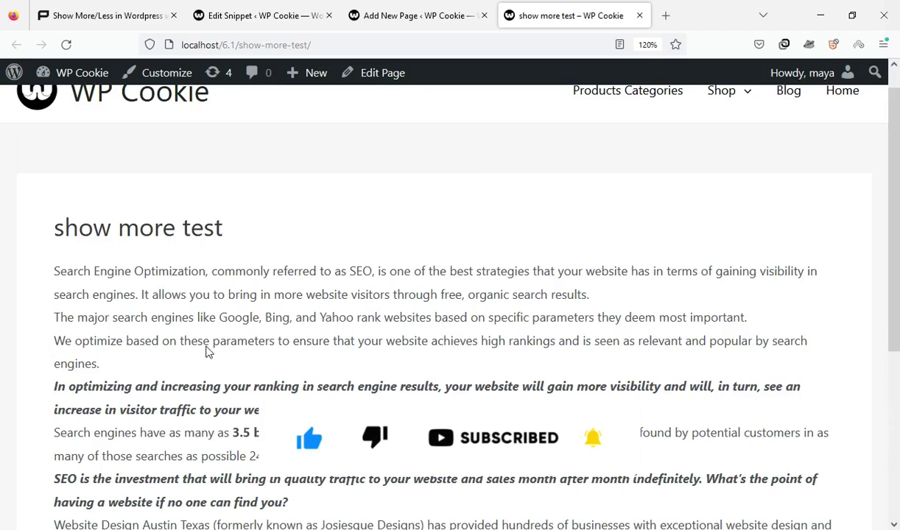
pyautogui.scroll(-4, 169, 368)
pyautogui.click(78, 371)
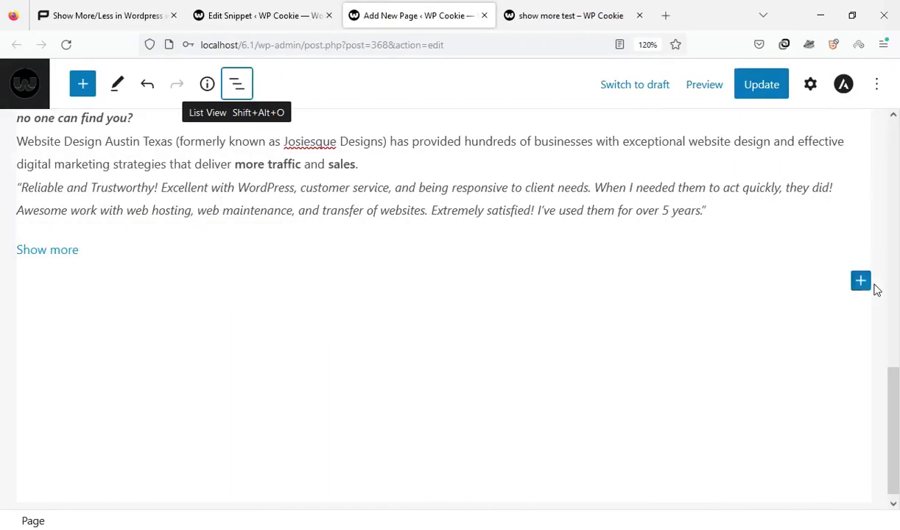
# Back in the page editor, insert a Row block below the "Show more" button and display its block settings.
pyautogui.click(860, 280)
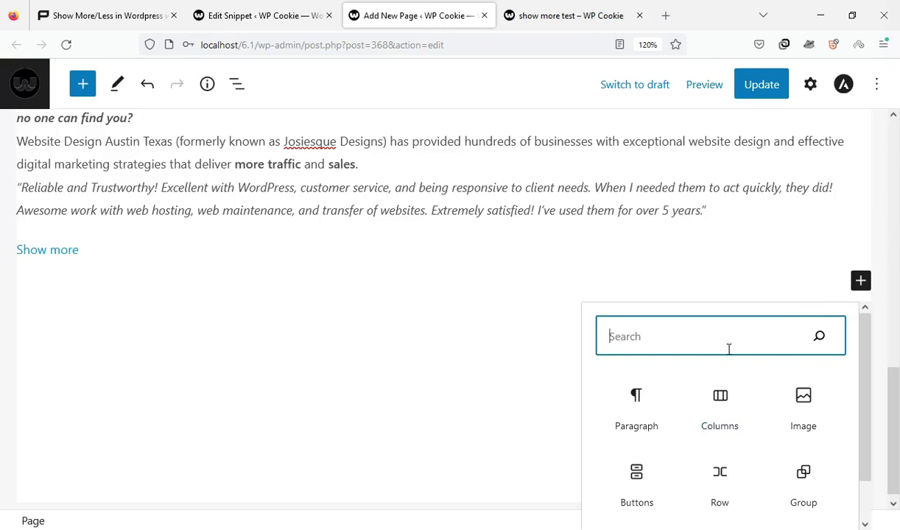
pyautogui.click(731, 488)
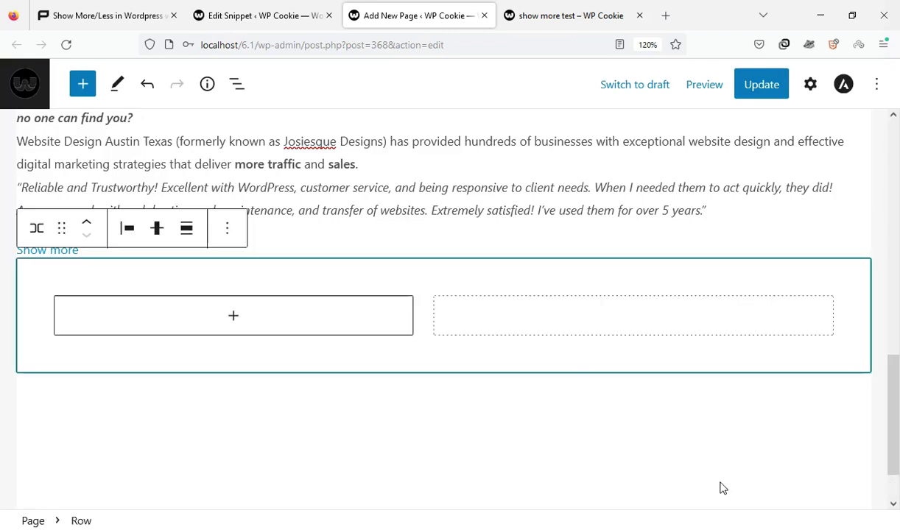
pyautogui.click(239, 319)
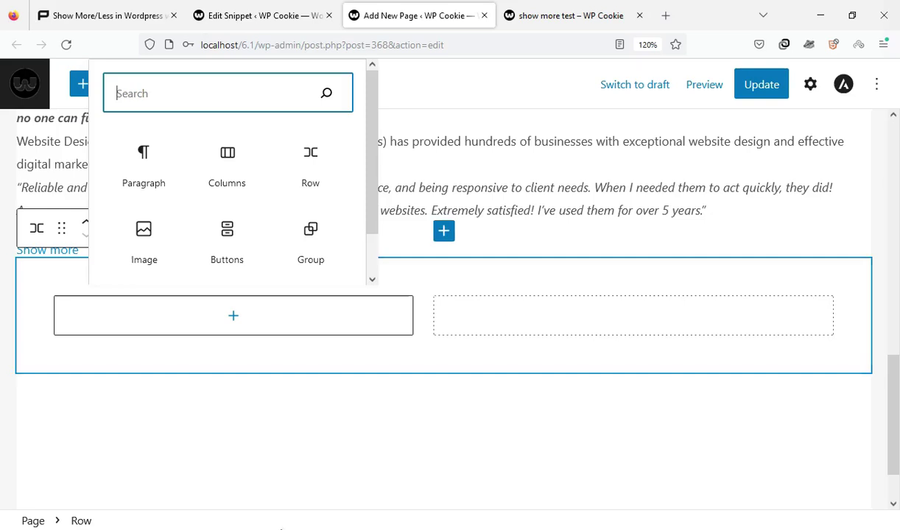
pyautogui.click(811, 85)
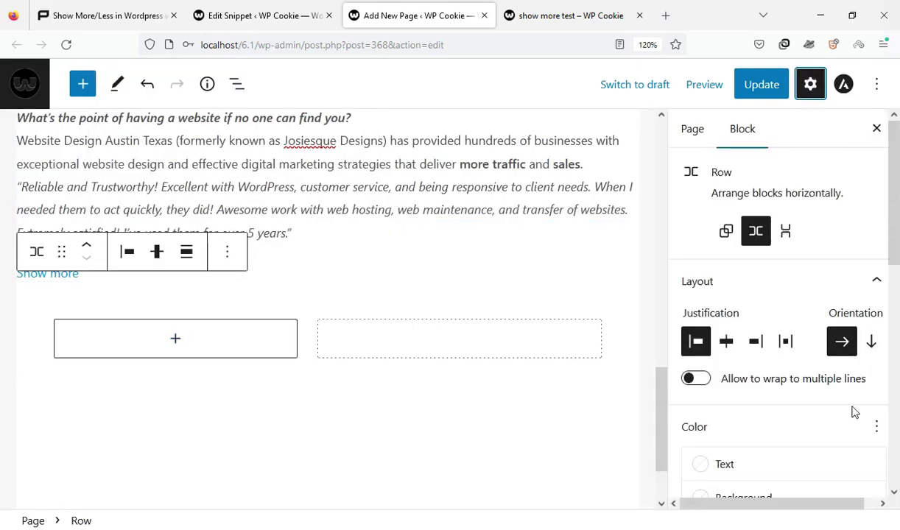
# Insert an Image block in the empty row using the pen tool icon from the Media Library.
pyautogui.click(184, 340)
pyautogui.click(193, 100)
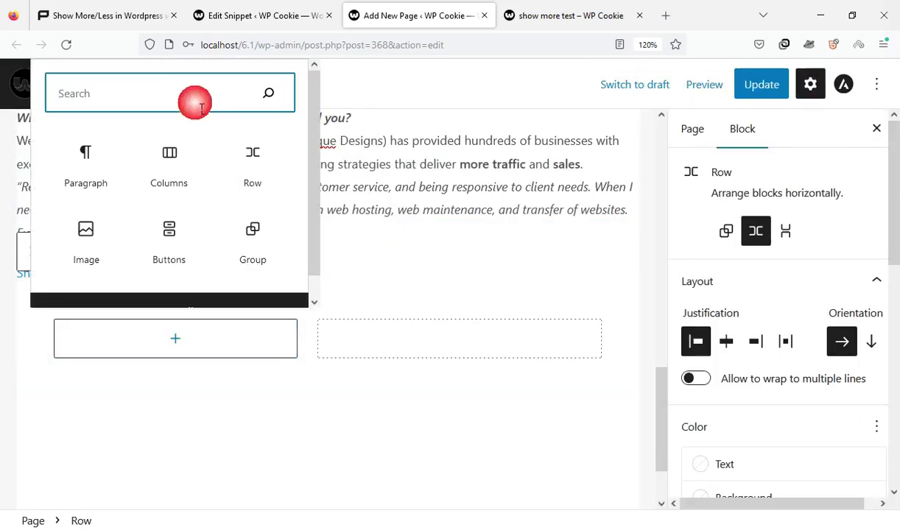
pyautogui.click(86, 237)
pyautogui.click(120, 418)
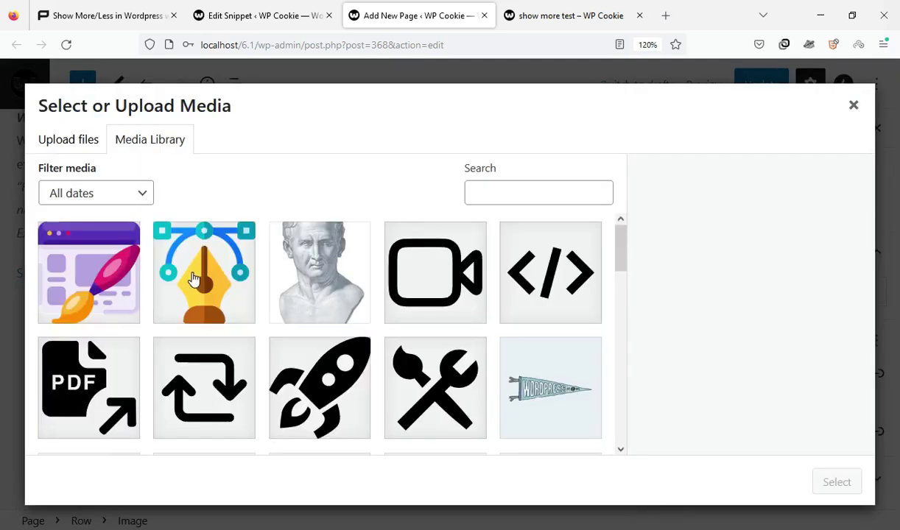
pyautogui.click(193, 278)
pyautogui.click(840, 480)
# Set the pen icon image's width to 70 and clear its custom height.
pyautogui.scroll(-5, 841, 343)
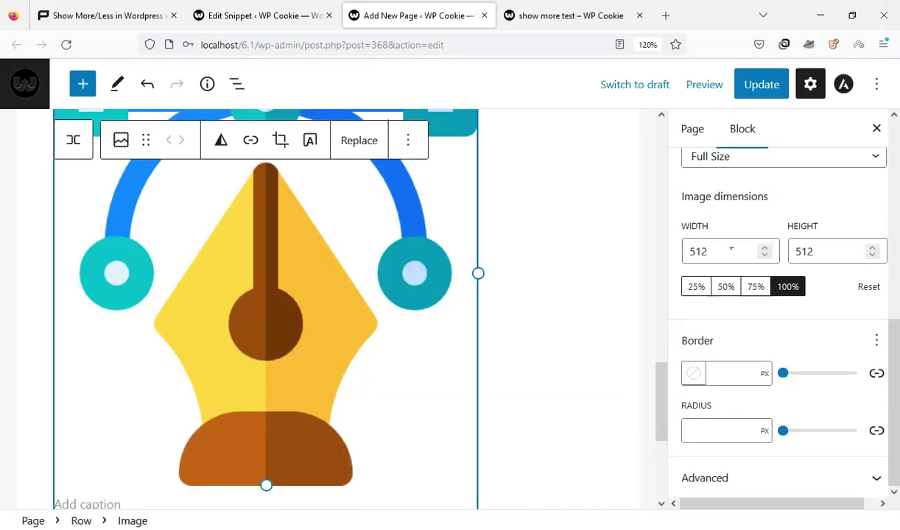
pyautogui.doubleClick(732, 251)
pyautogui.write('70')
pyautogui.press('Tab')
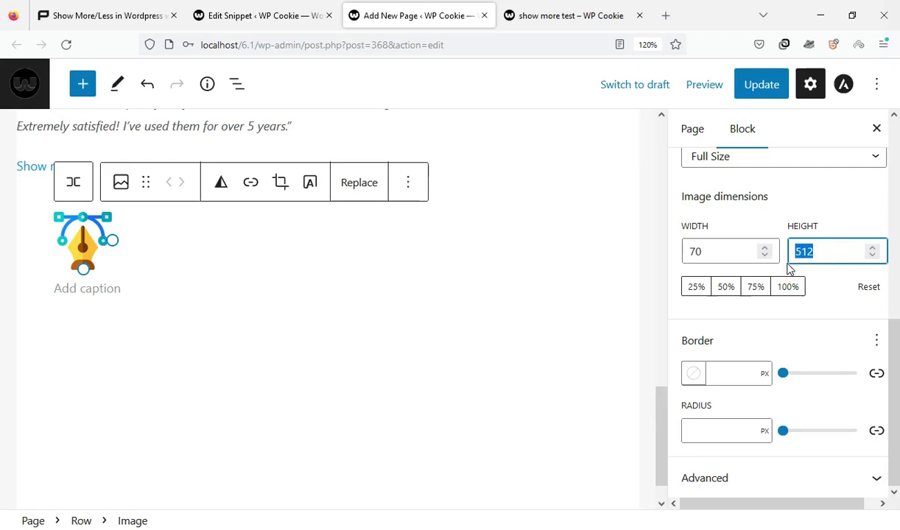
pyautogui.press('BackSpace')
# Add a Heading block beside the icon in the row with the text "Graphic Design".
pyautogui.click(116, 322)
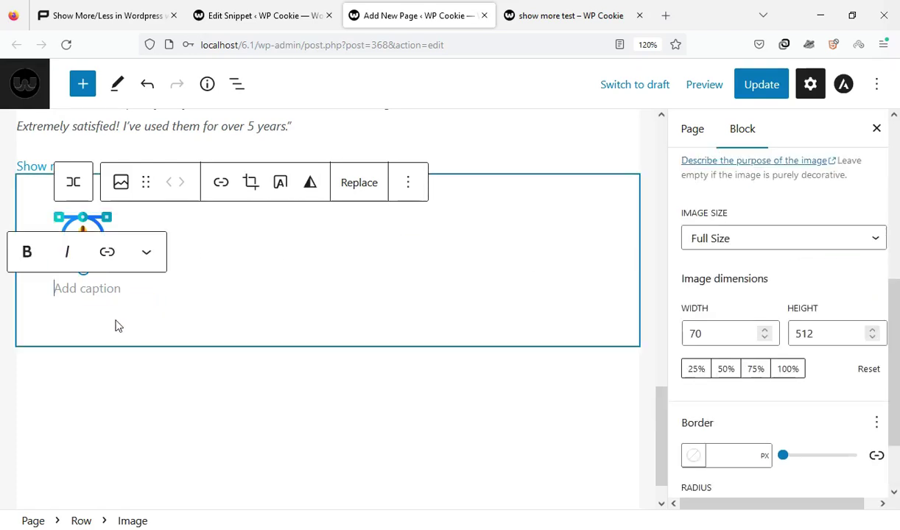
pyautogui.click(629, 300)
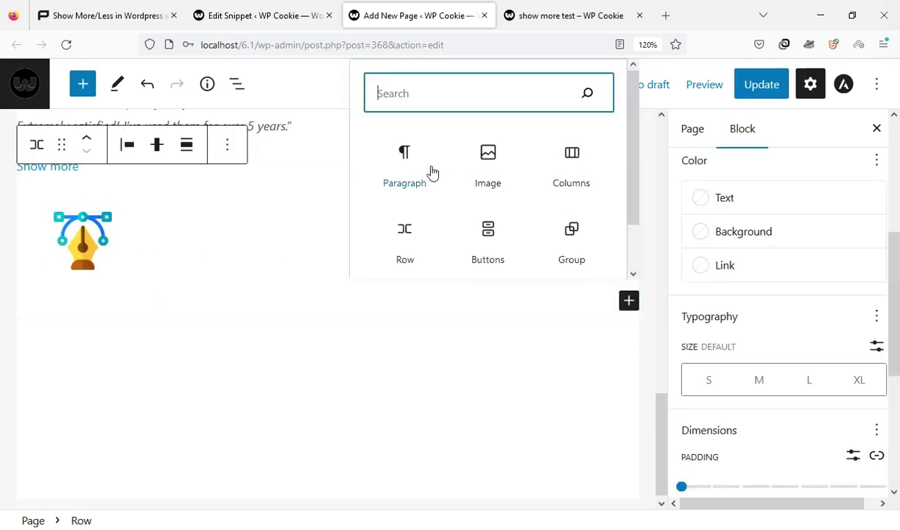
pyautogui.click(503, 102)
pyautogui.write('ti')
pyautogui.click(571, 236)
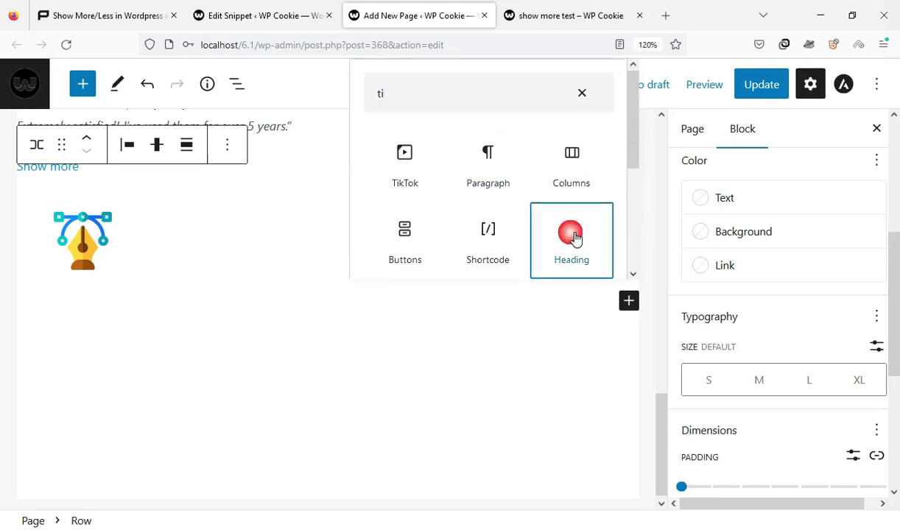
pyautogui.write('G')
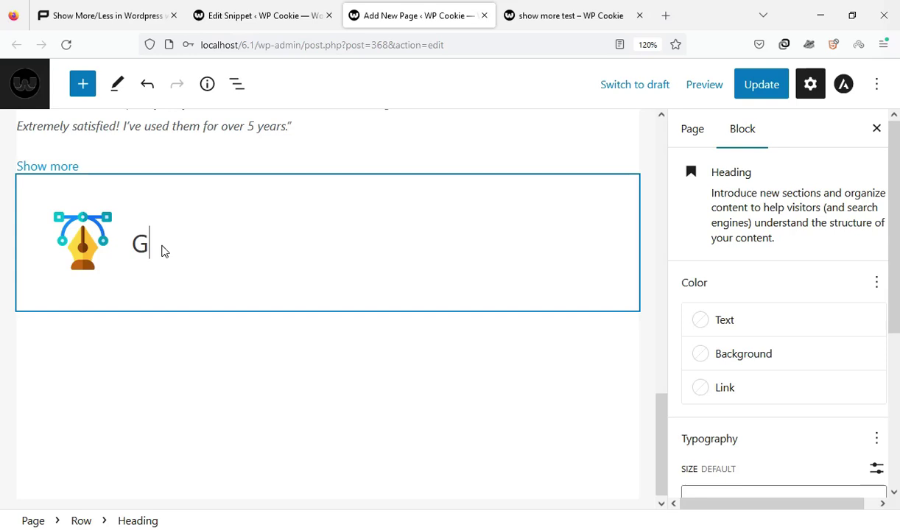
pyautogui.write('rs')
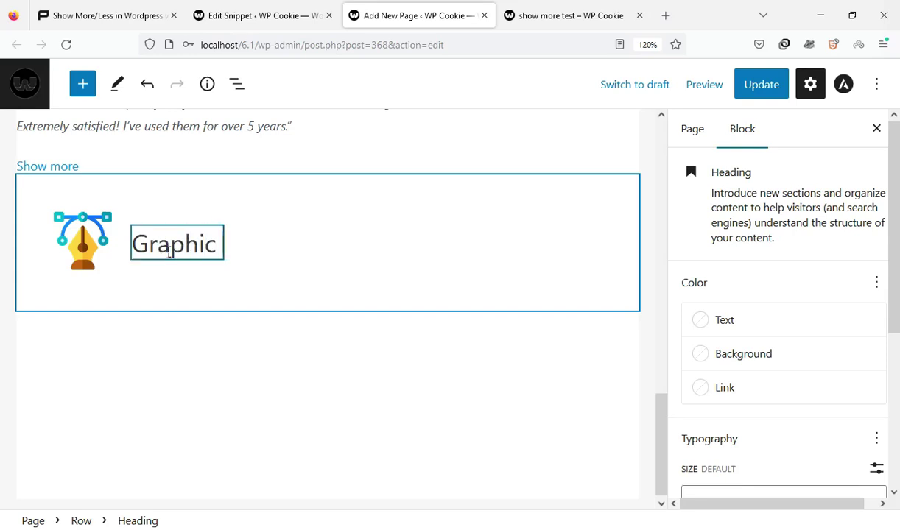
# Make the "Graphic Design" heading bold and set its custom font size to 20 px.
pyautogui.hotkey('ctrl', 'a')
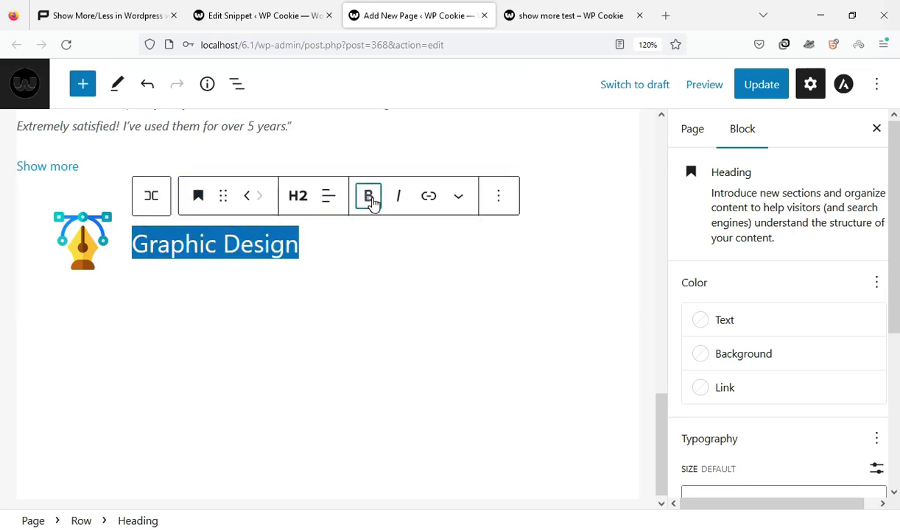
pyautogui.click(372, 203)
pyautogui.scroll(-2, 838, 336)
pyautogui.scroll(-2, 837, 336)
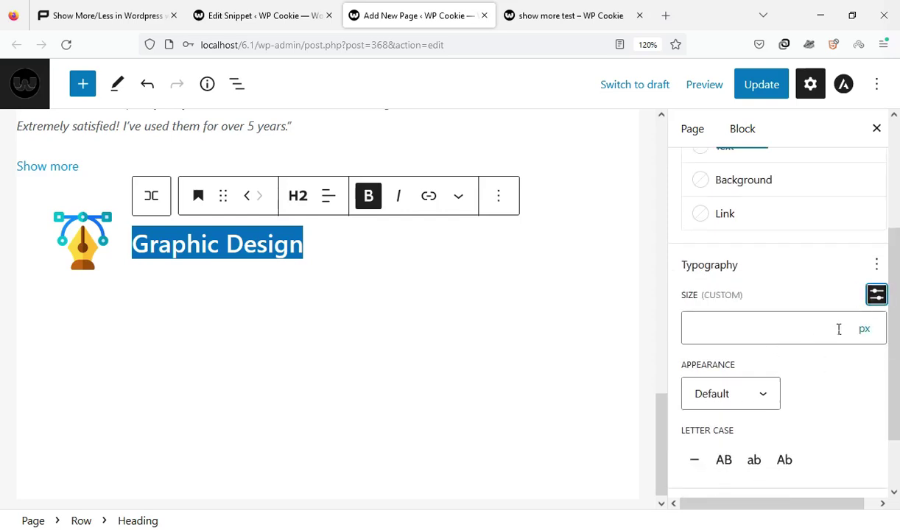
pyautogui.click(838, 329)
pyautogui.write('25')
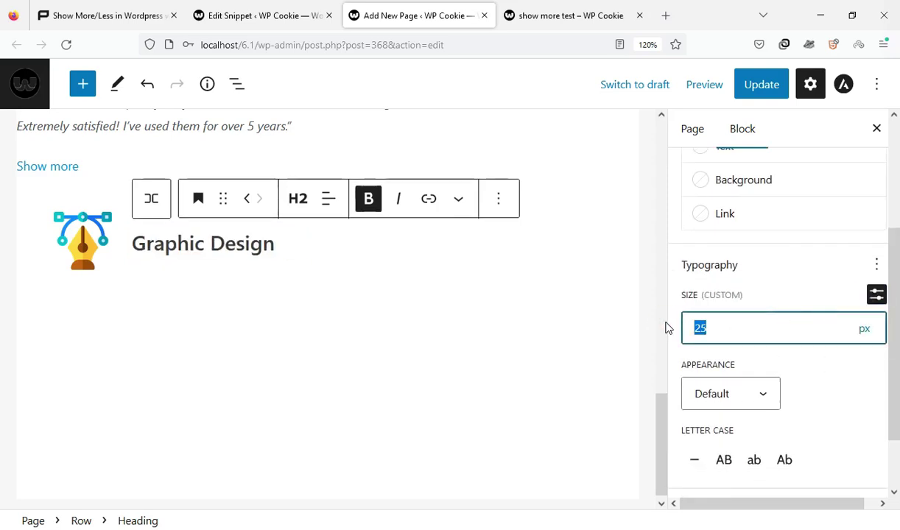
pyautogui.write('20')
# Add a Paragraph block to the row after the heading and paste the copied graphic design definition into it.
pyautogui.click(316, 248)
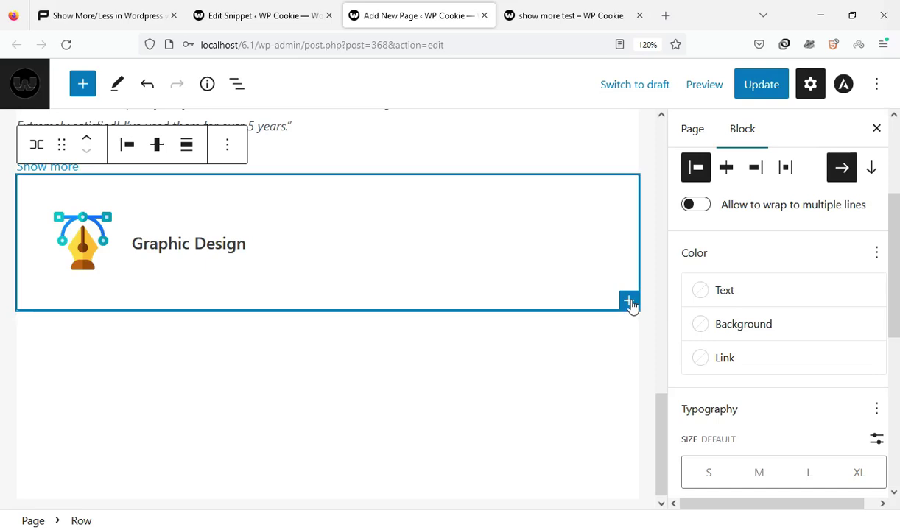
pyautogui.click(630, 302)
pyautogui.click(416, 181)
pyautogui.rightClick(313, 229)
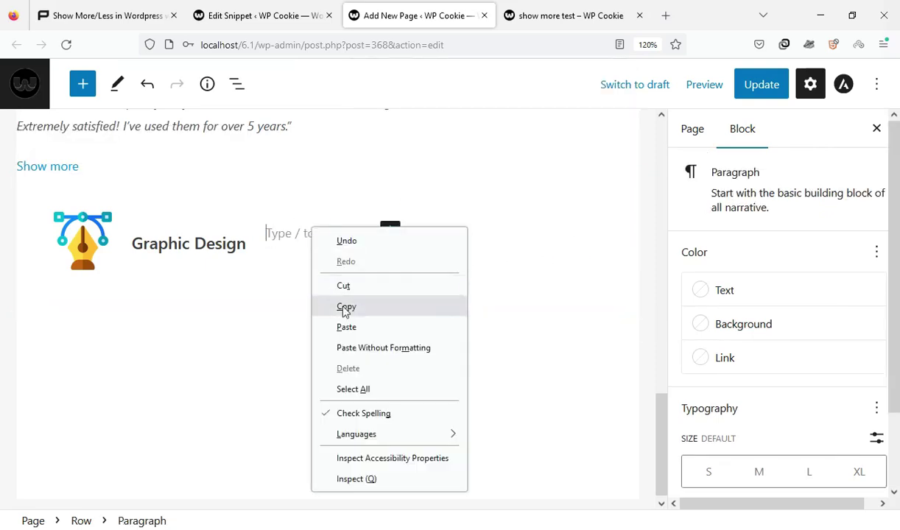
pyautogui.click(346, 327)
# Add an Image block after the paragraph in the row using the Media Library photo of the woman with a white horse.
pyautogui.click(495, 303)
pyautogui.click(629, 302)
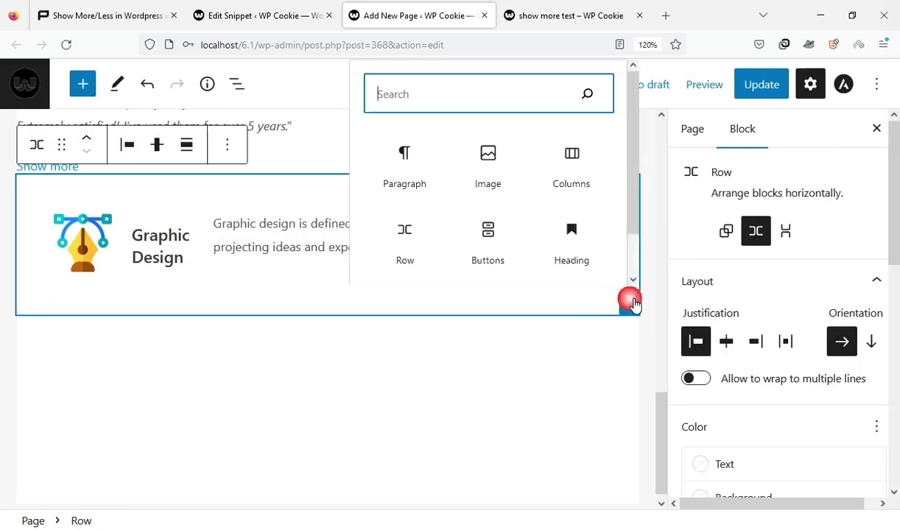
pyautogui.click(487, 158)
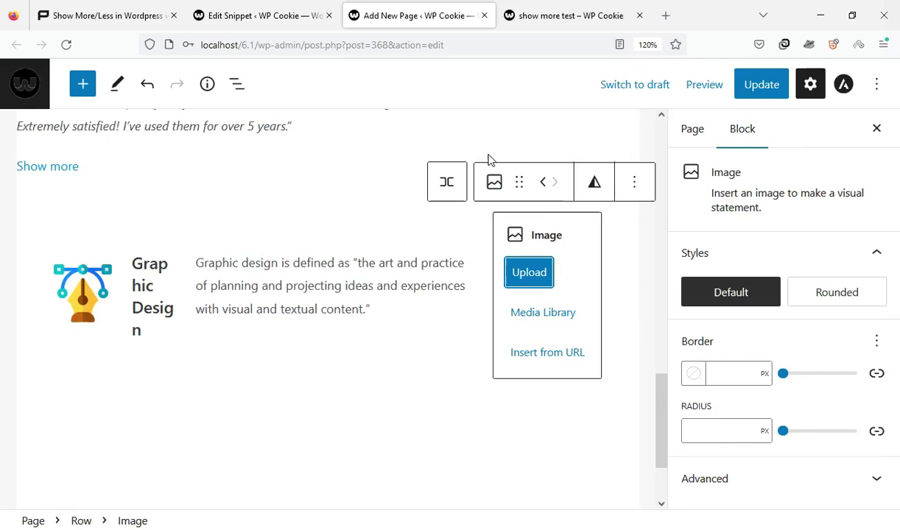
pyautogui.click(547, 327)
pyautogui.scroll(-12, 548, 302)
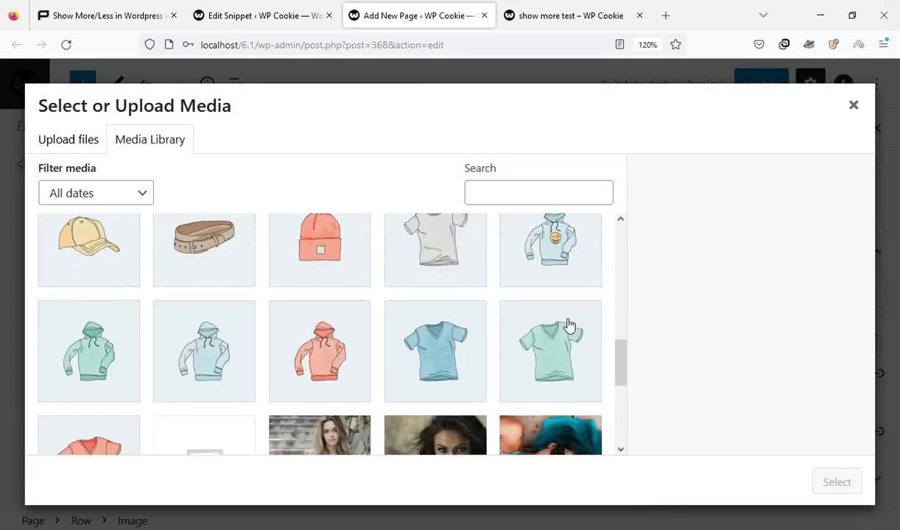
pyautogui.click(88, 395)
pyautogui.click(837, 482)
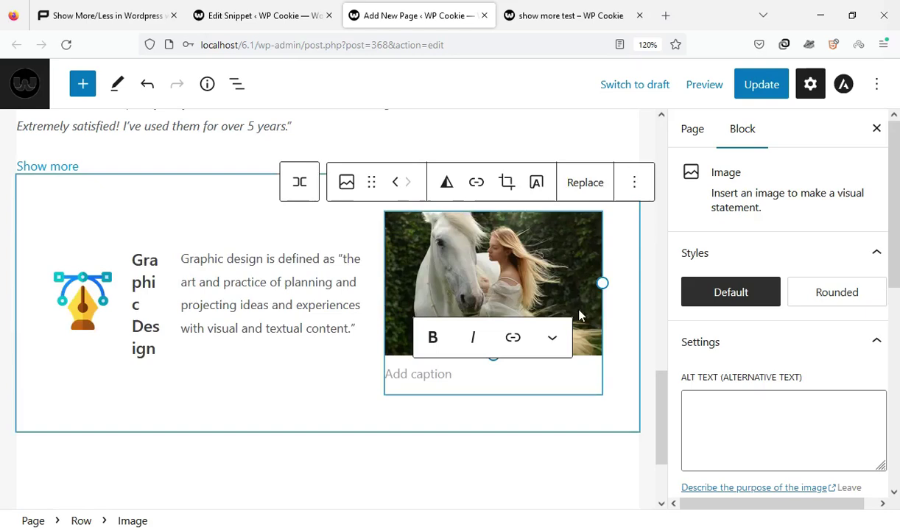
# Apply the Rounded style to the horse photo and set its border radius to 16 px.
pyautogui.click(847, 293)
pyautogui.scroll(-5, 874, 307)
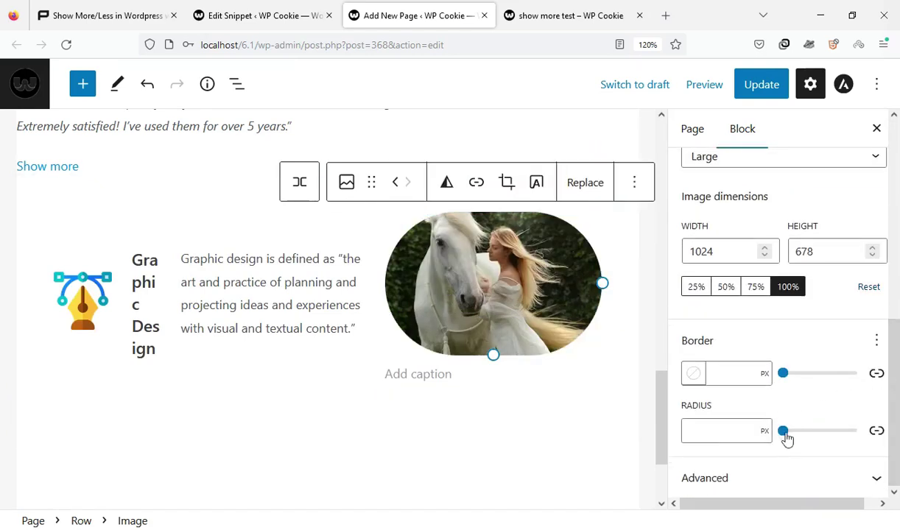
pyautogui.moveTo(787, 438); pyautogui.dragTo(800, 436)
pyautogui.click(552, 374)
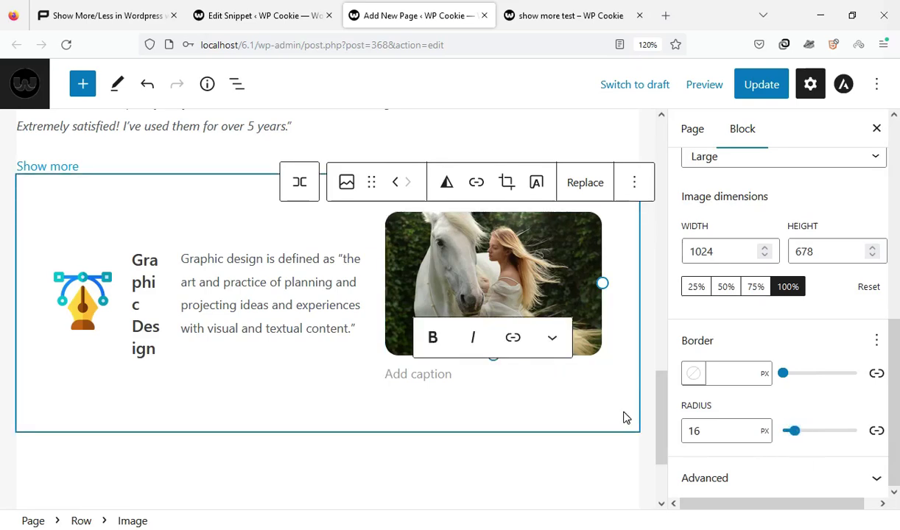
# Add a Buttons block at the end of the row with a button labelled "Show more".
pyautogui.click(628, 374)
pyautogui.click(629, 385)
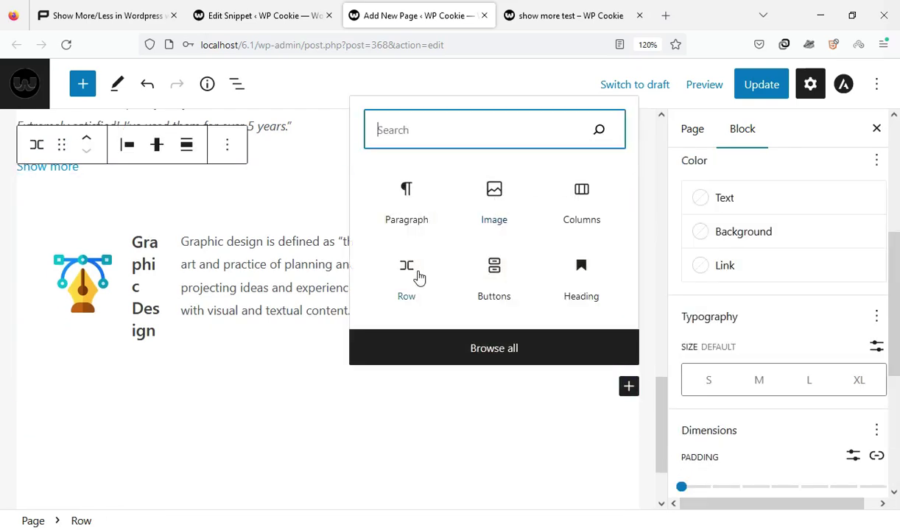
pyautogui.click(493, 275)
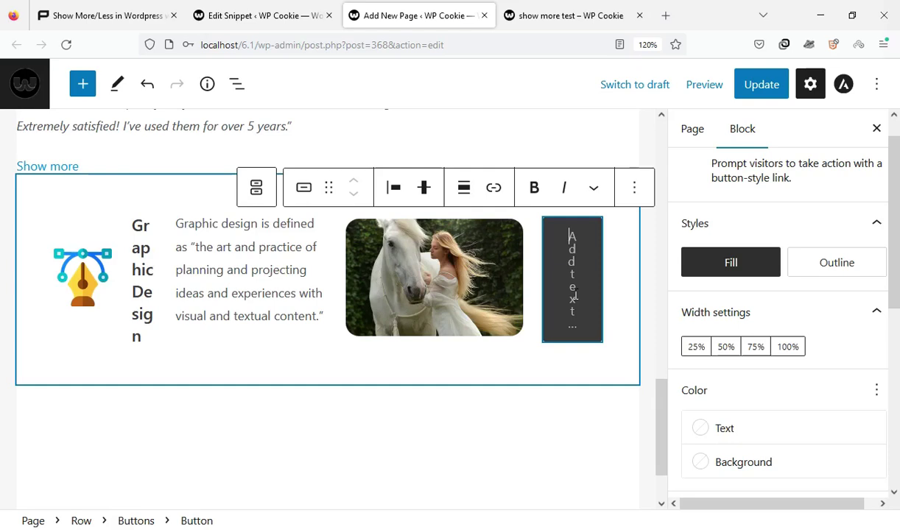
pyautogui.write('Show')
pyautogui.scroll(-1, 573, 295)
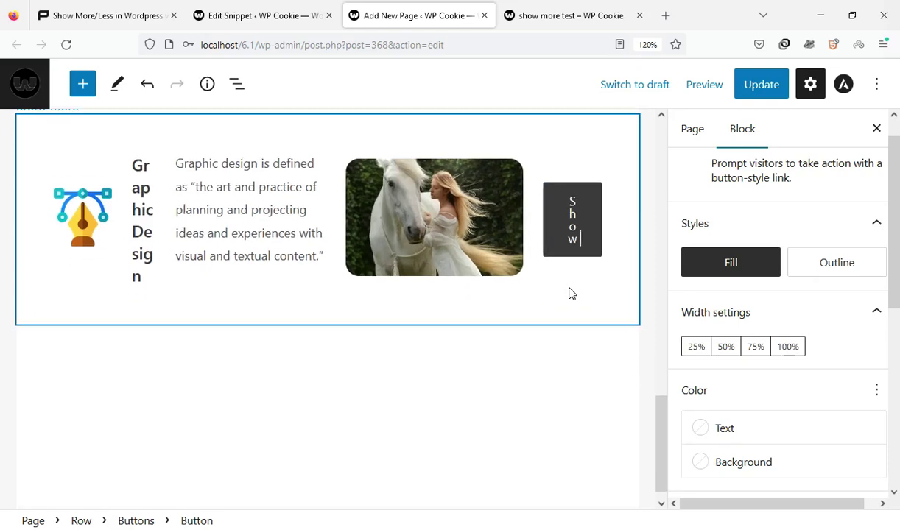
pyautogui.write('more')
# Select all five blocks inside the row, from the icon image to the Buttons block, and group them.
pyautogui.click(235, 84)
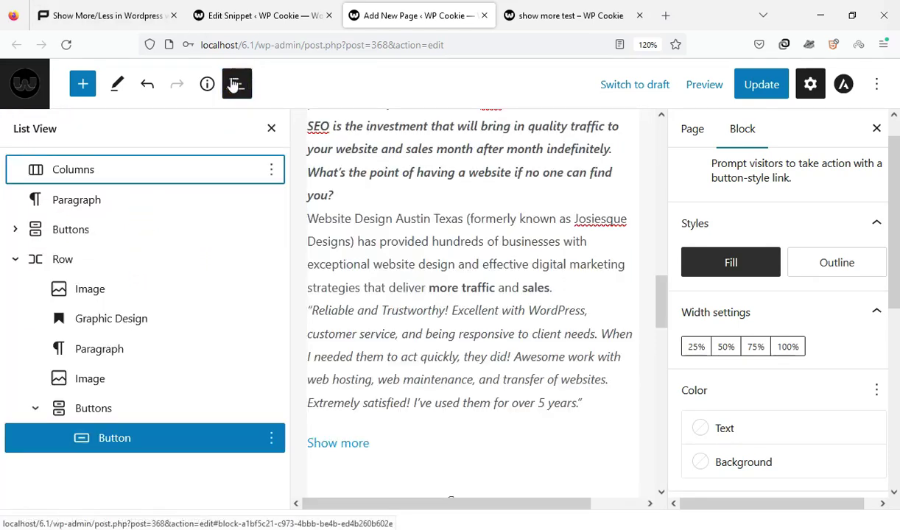
pyautogui.click(80, 413)
pyautogui.keyDown('shift'); pyautogui.click(90, 301); pyautogui.keyUp('shift')
pyautogui.click(272, 289)
pyautogui.scroll(-3, 329, 492)
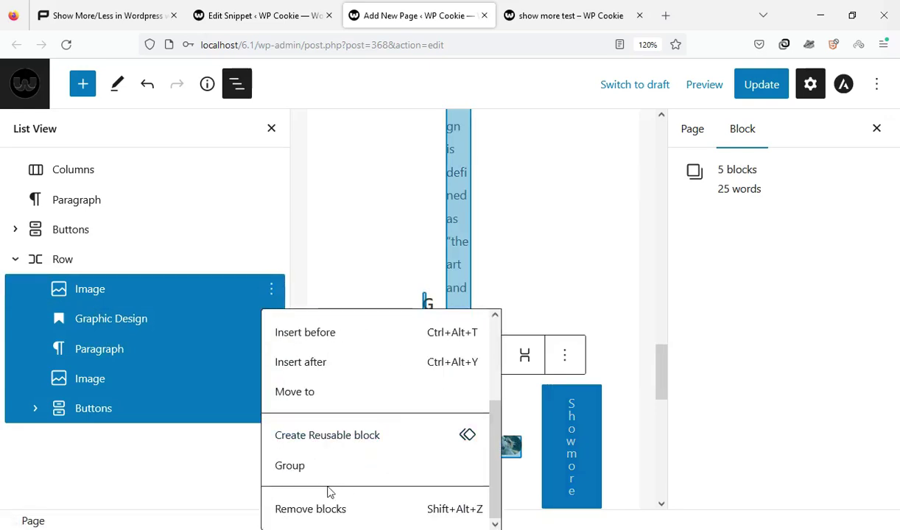
pyautogui.click(324, 478)
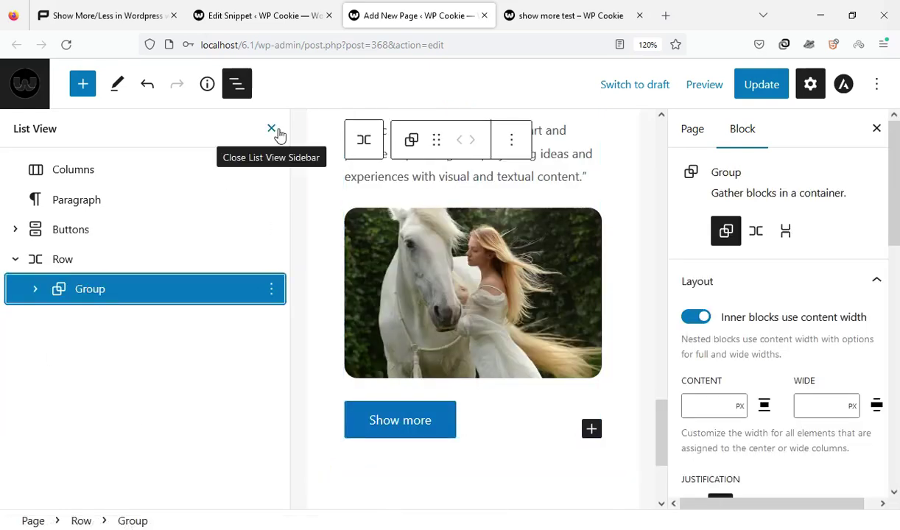
# Set the new group's content and wide widths to 350 px each and check the layout without the block list.
pyautogui.click(822, 412)
pyautogui.write('350')
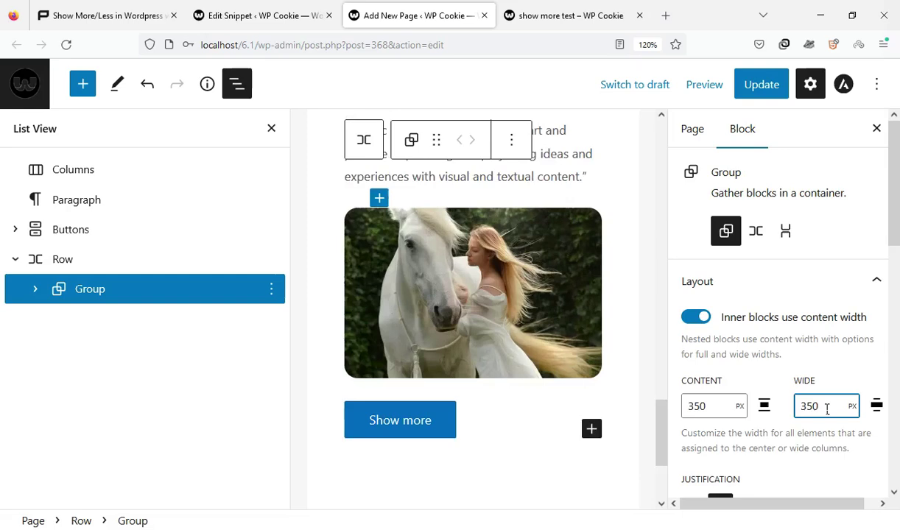
pyautogui.click(518, 303)
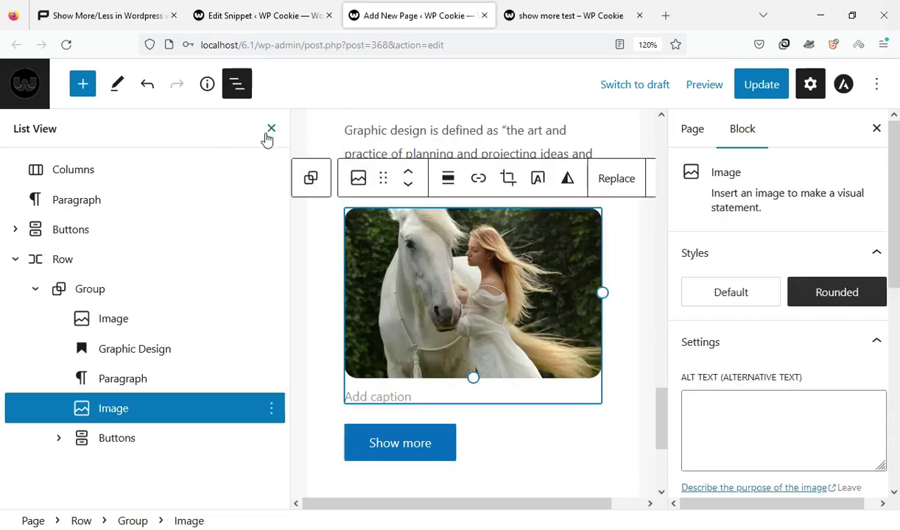
pyautogui.click(272, 131)
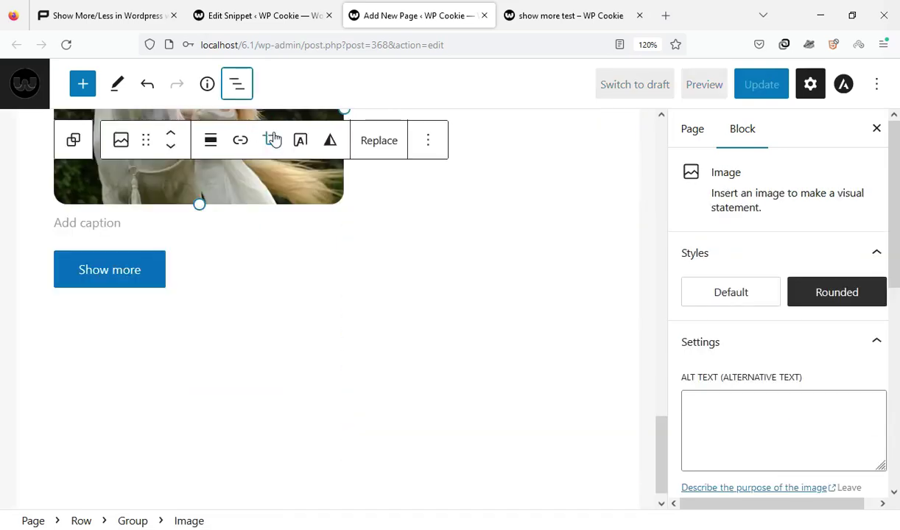
# Combine the graphic design paragraph and the horse photo into a nested group inside the existing group.
pyautogui.click(236, 84)
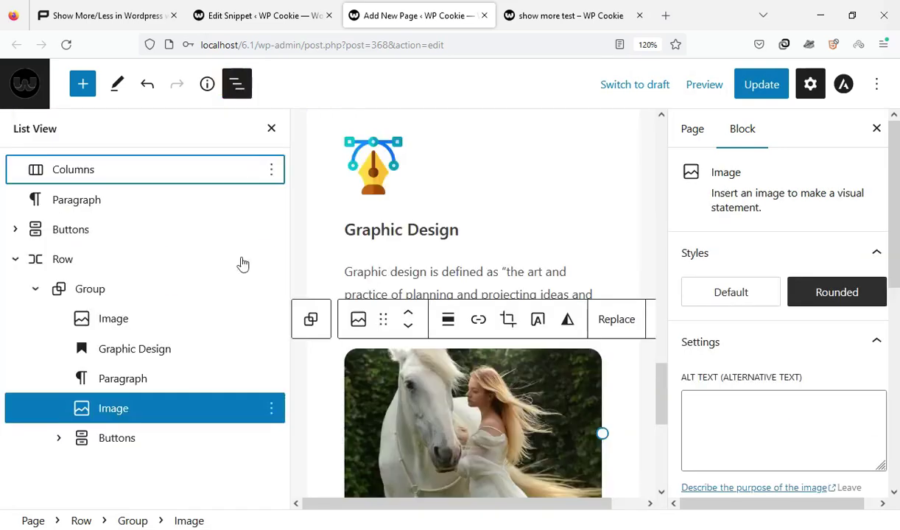
pyautogui.click(434, 273)
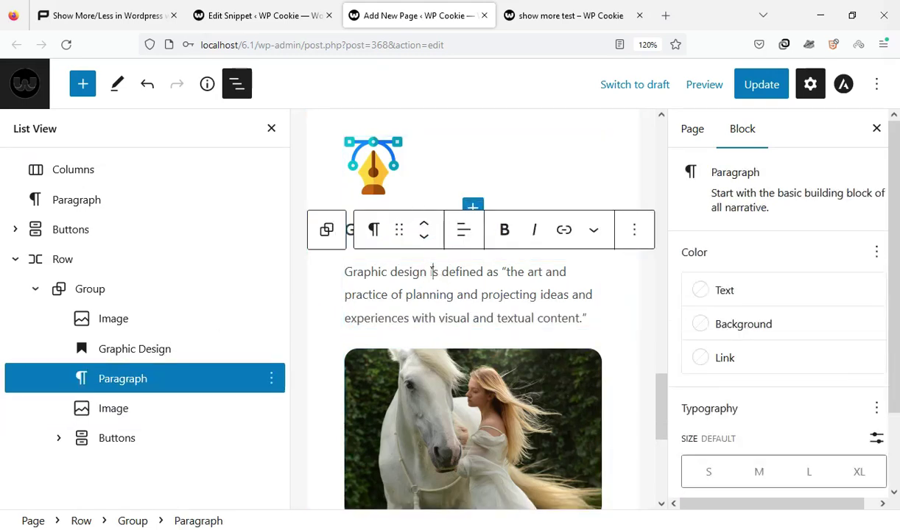
pyautogui.moveTo(432, 272); pyautogui.dragTo(339, 397)
pyautogui.click(274, 379)
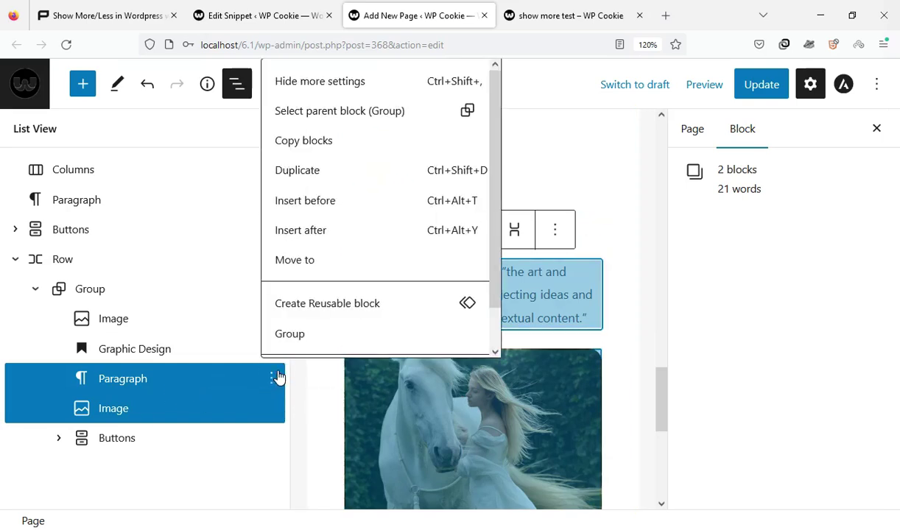
pyautogui.scroll(-1, 345, 261)
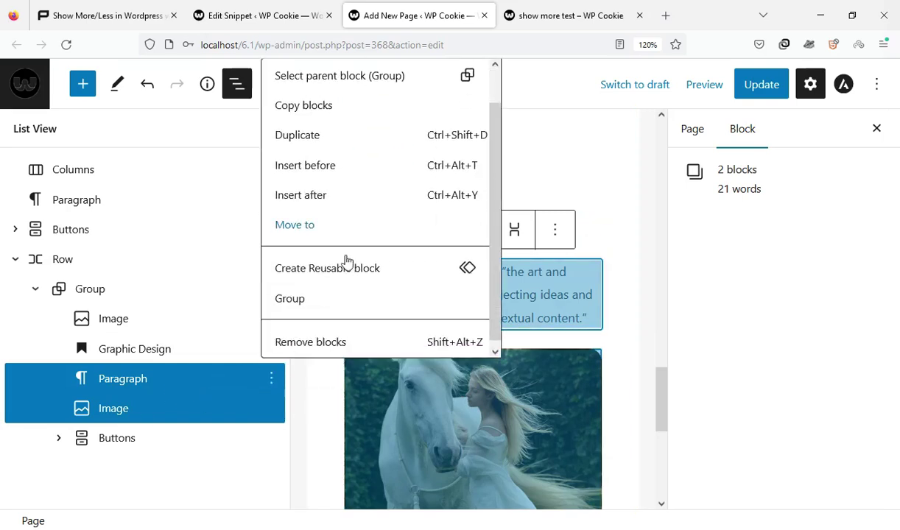
pyautogui.click(322, 297)
# Assign the additional CSS class more-content to the nested group holding the paragraph and horse photo.
pyautogui.scroll(-5, 771, 365)
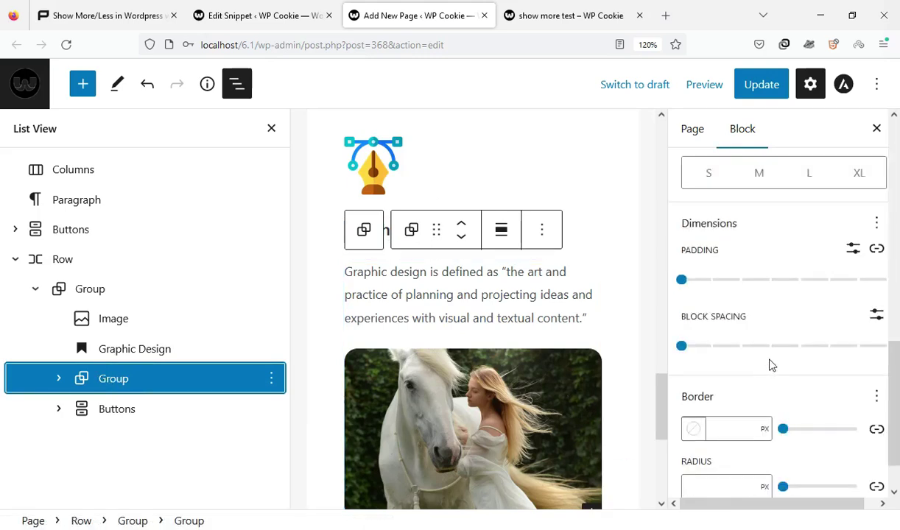
pyautogui.click(747, 480)
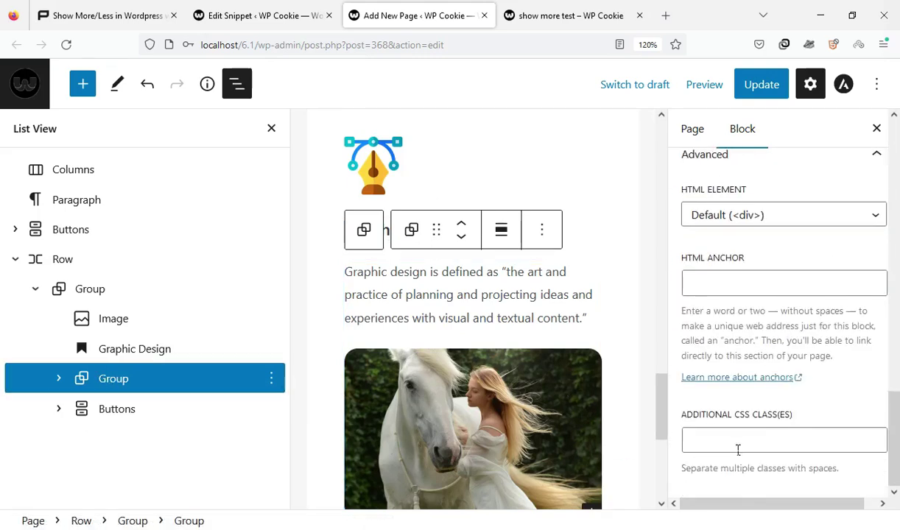
pyautogui.click(736, 444)
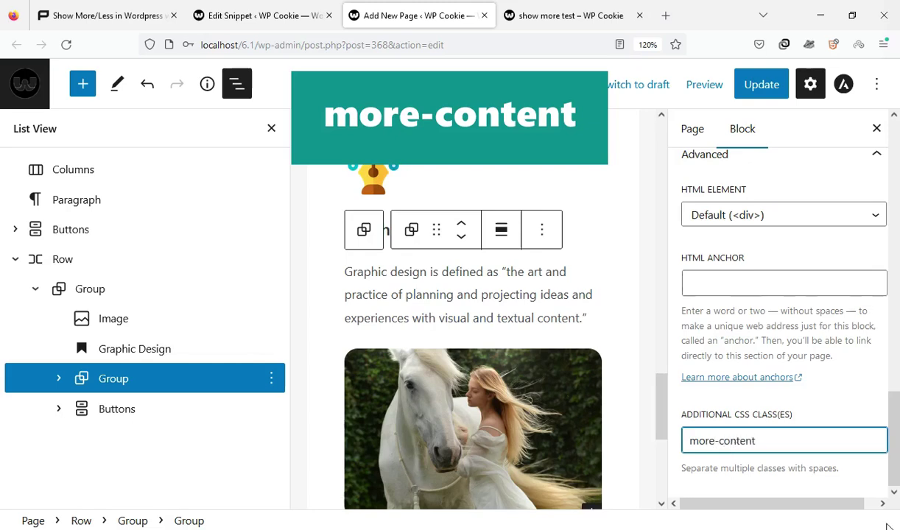
# Assign the additional CSS class show-more to the "Show more" button below the horse photo.
pyautogui.scroll(-5, 502, 331)
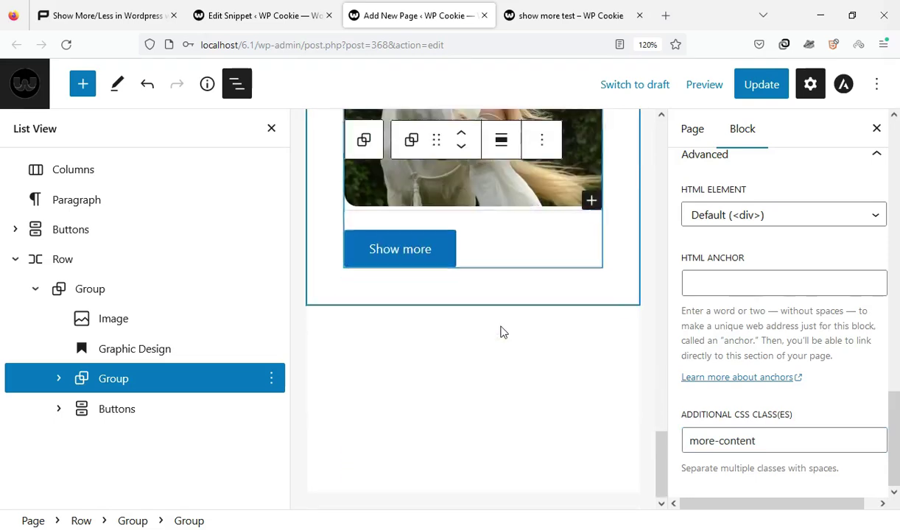
pyautogui.click(398, 248)
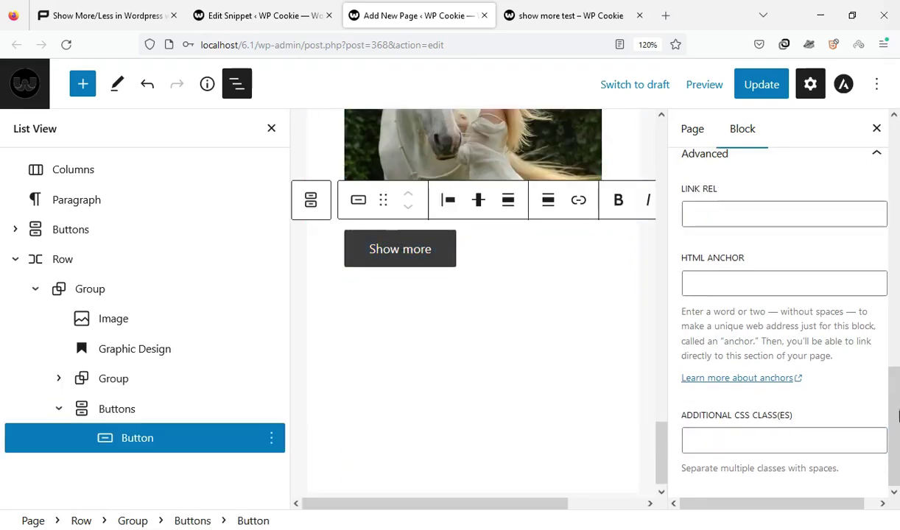
pyautogui.click(771, 452)
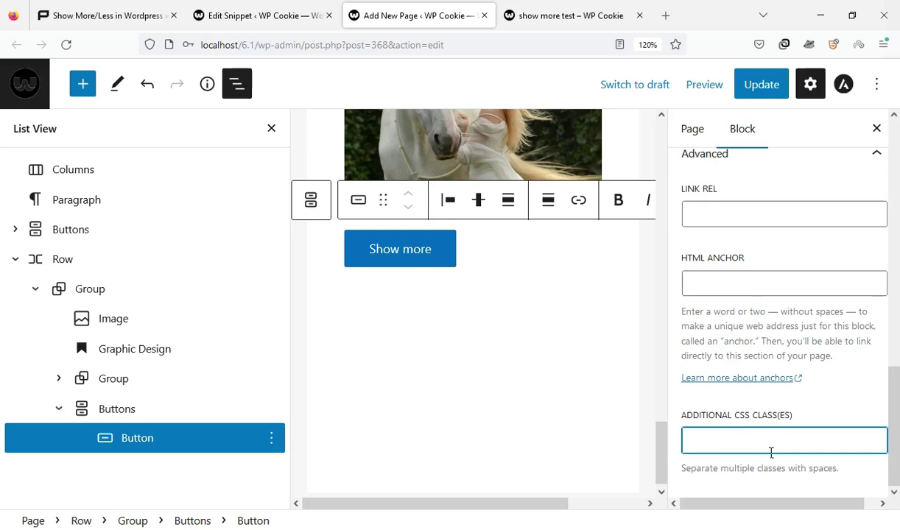
pyautogui.write('show-more')
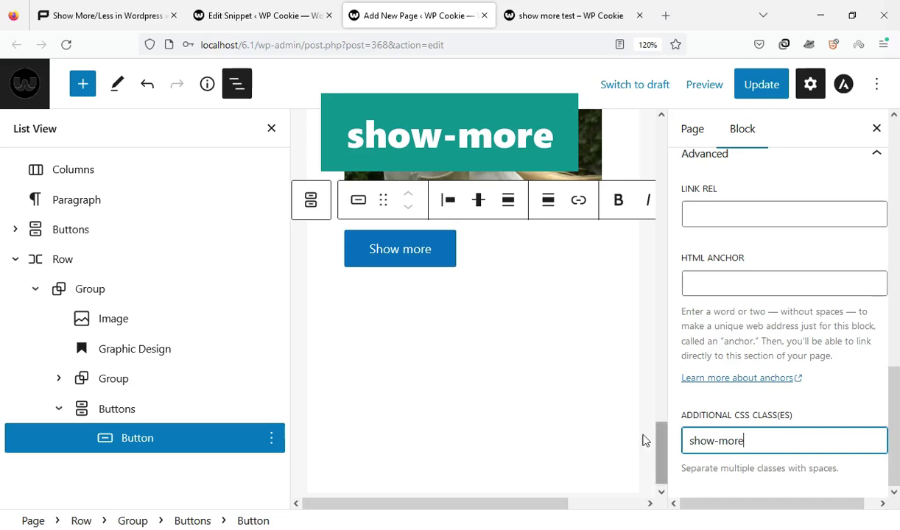
pyautogui.click(588, 424)
# Set the "Show more" button's width to 100% and give it the peach-to-red-to-purple gradient background.
pyautogui.click(442, 245)
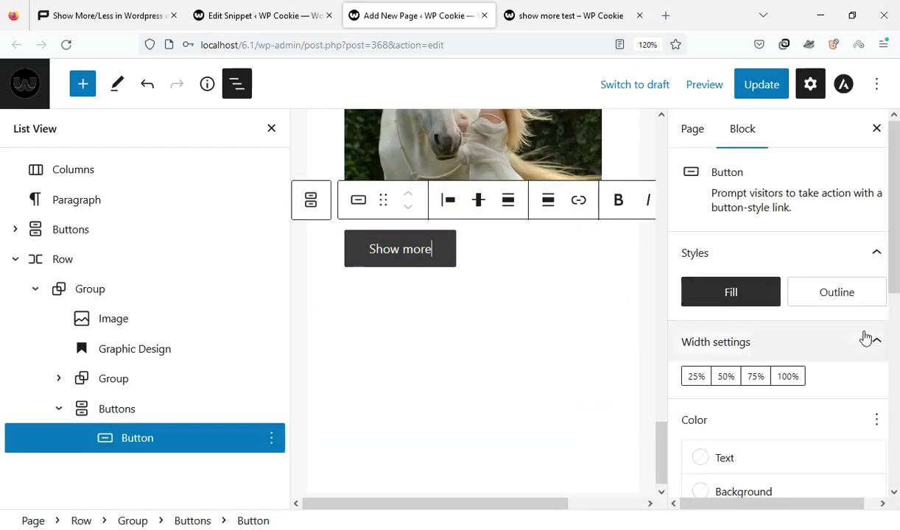
pyautogui.click(792, 379)
pyautogui.scroll(-3, 897, 333)
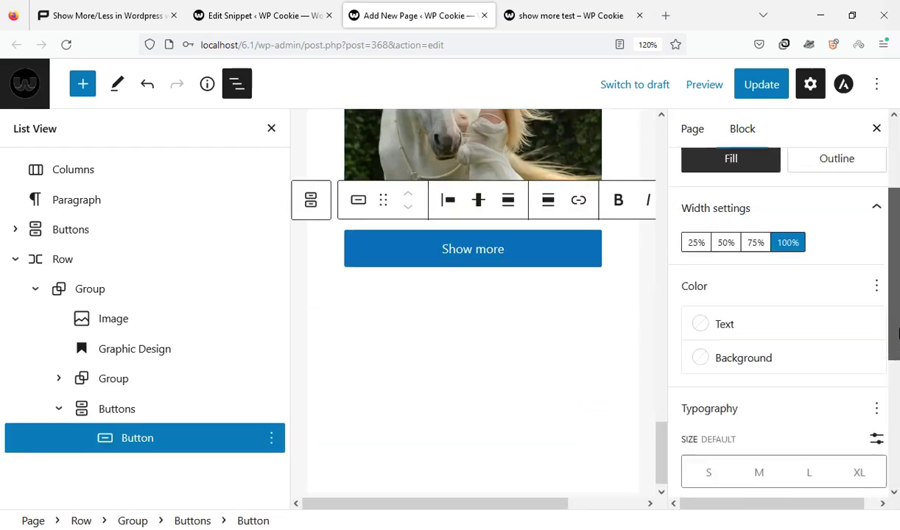
pyautogui.click(774, 325)
pyautogui.click(522, 88)
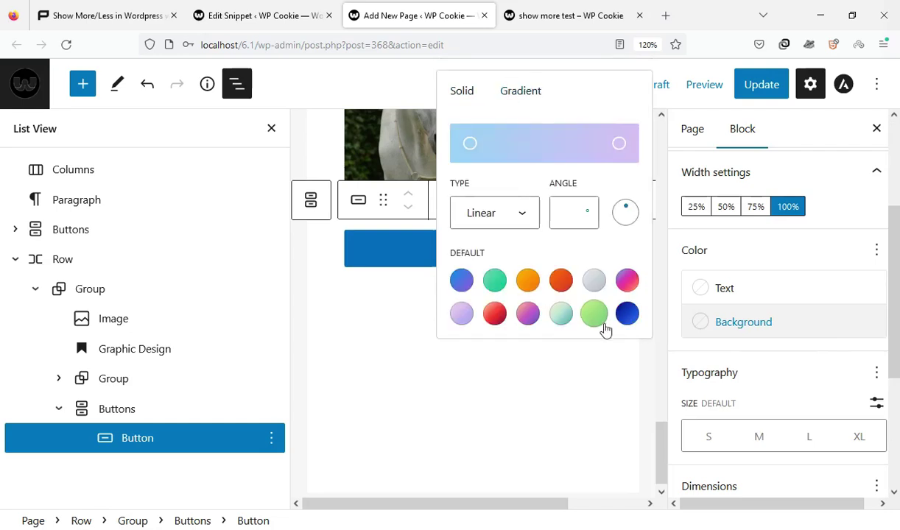
pyautogui.click(496, 314)
pyautogui.click(544, 293)
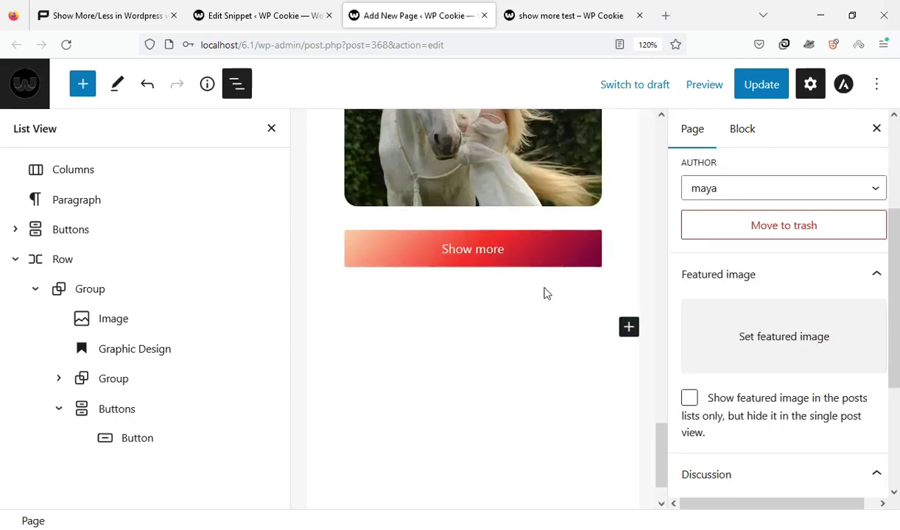
# Centre the pen icon image and centre the text of the "Graphic Design" heading.
pyautogui.scroll(5, 546, 293)
pyautogui.click(393, 199)
pyautogui.click(449, 143)
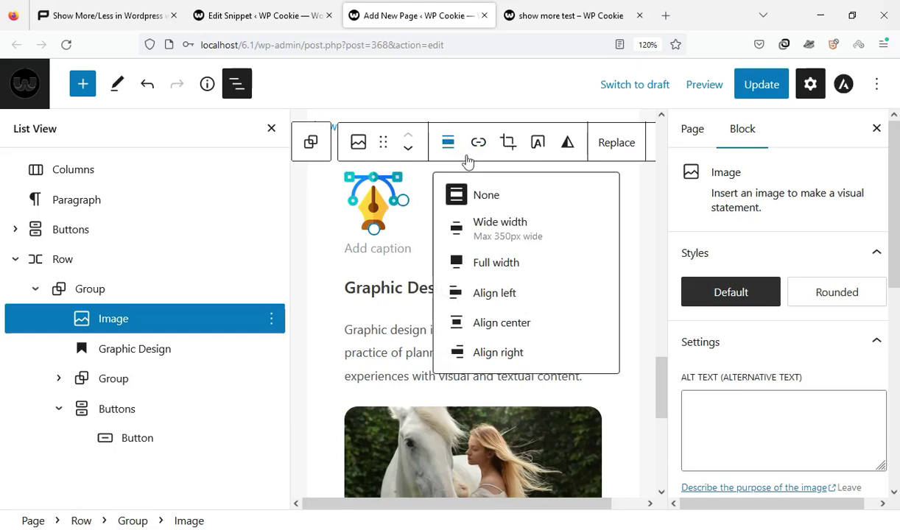
pyautogui.click(513, 320)
pyautogui.click(426, 317)
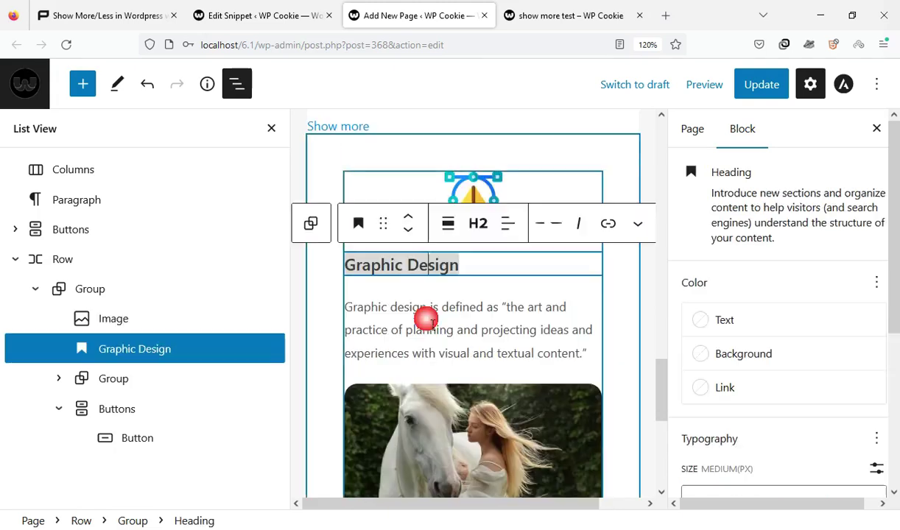
pyautogui.click(507, 224)
pyautogui.click(534, 298)
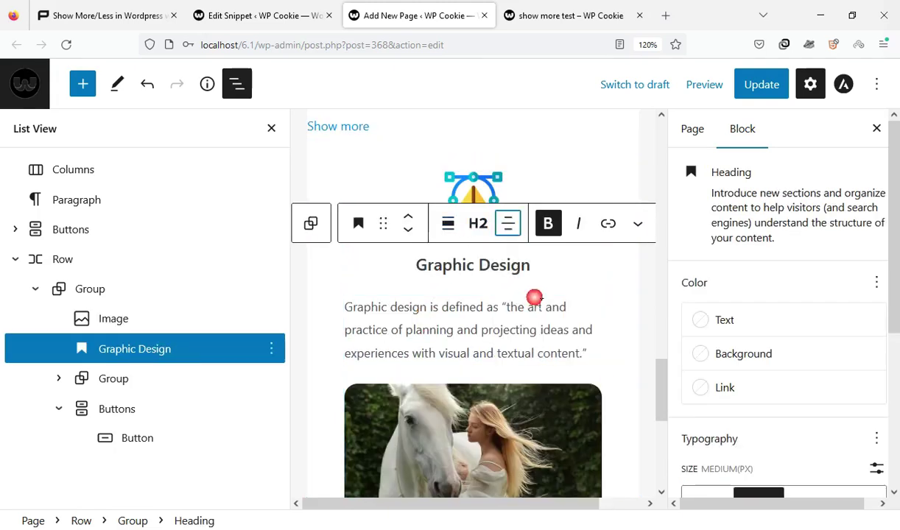
# Hide the block list, update the page, and reload the published "show more test" page to view the new card.
pyautogui.click(271, 129)
pyautogui.scroll(5, 518, 291)
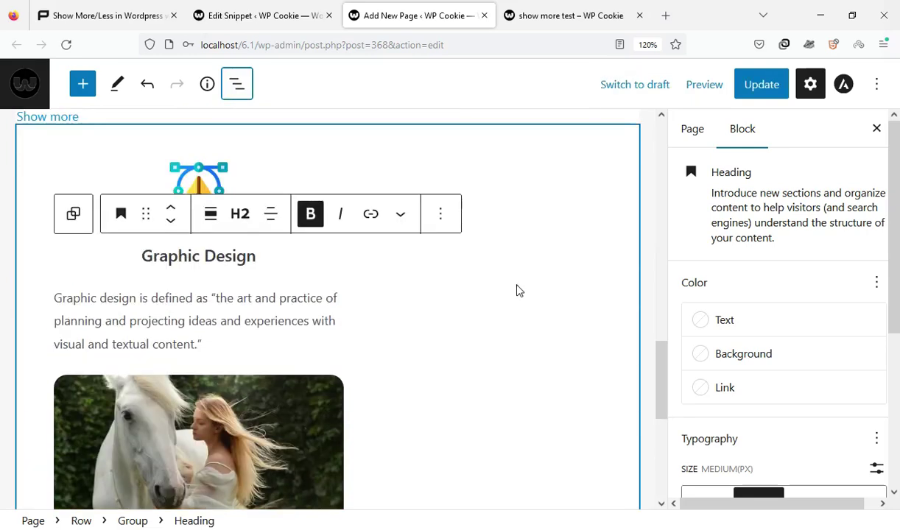
pyautogui.click(759, 85)
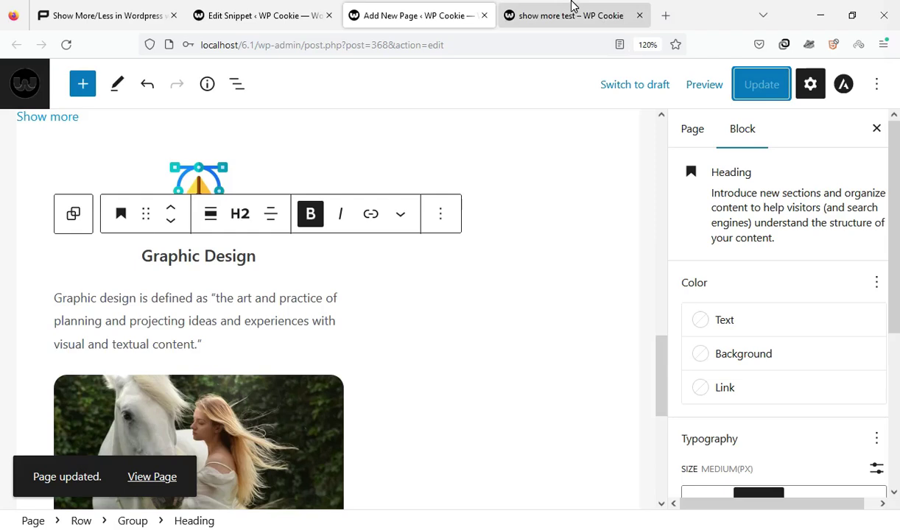
pyautogui.click(581, 20)
pyautogui.click(67, 45)
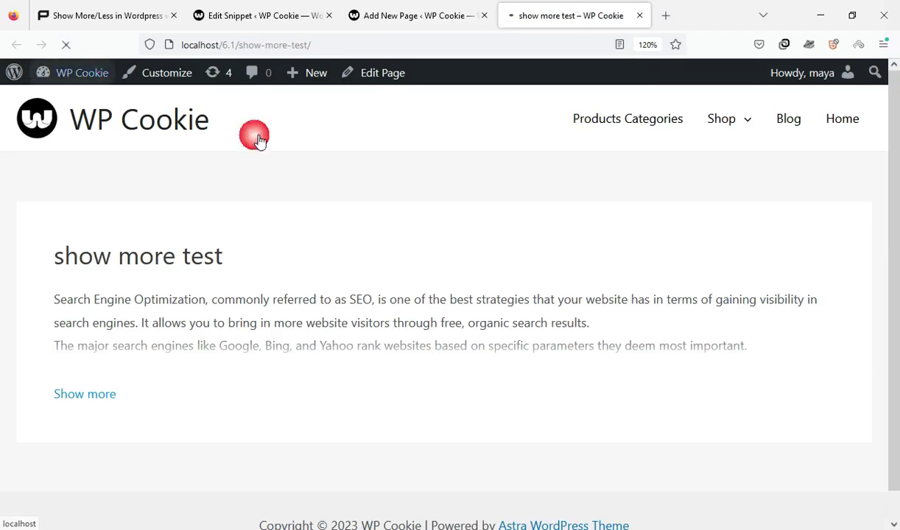
pyautogui.moveTo(894, 185); pyautogui.dragTo(895, 364)
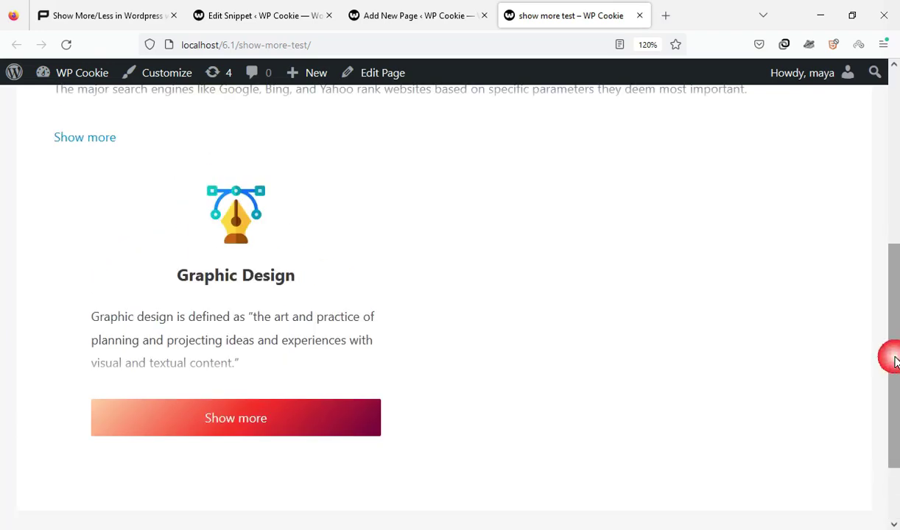
# Test the Graphic Design card's button by expanding and collapsing its content twice on the published page.
pyautogui.click(297, 424)
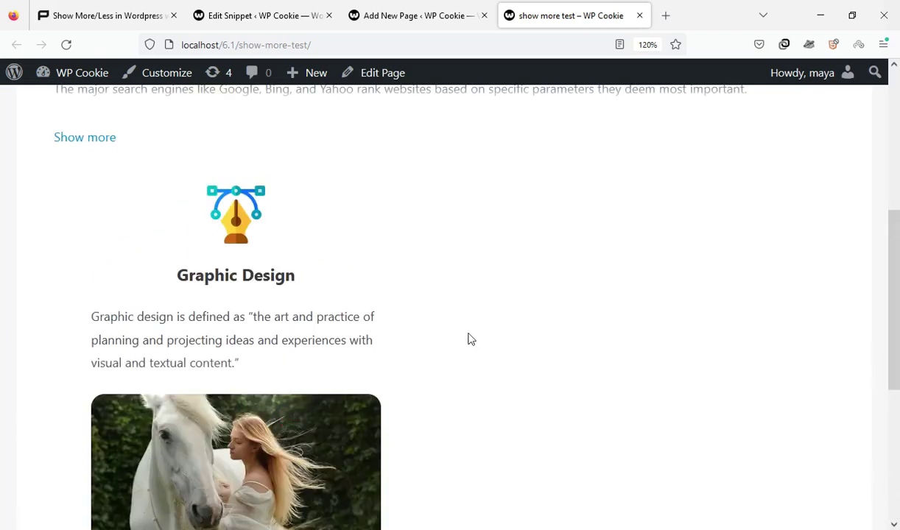
pyautogui.scroll(-3, 508, 338)
pyautogui.scroll(2, 504, 356)
pyautogui.scroll(-2, 394, 418)
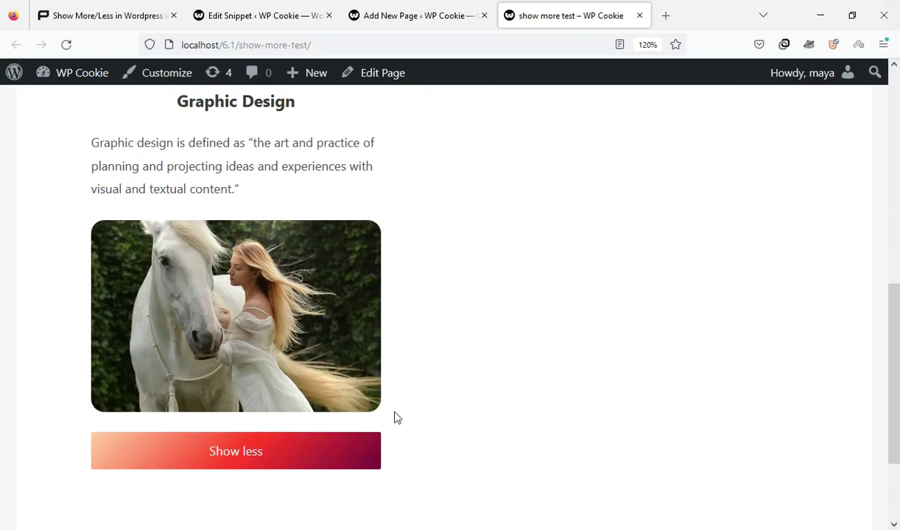
pyautogui.click(312, 453)
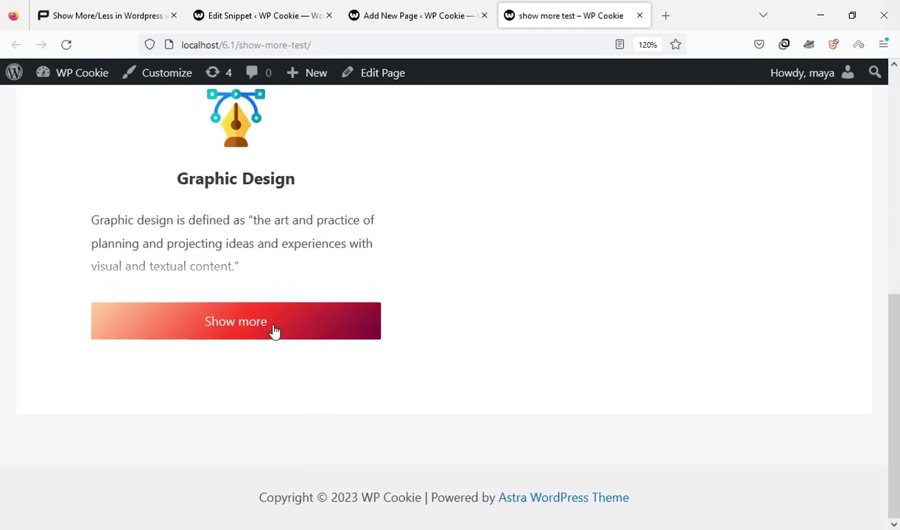
pyautogui.click(274, 331)
pyautogui.scroll(-2, 271, 402)
pyautogui.click(268, 439)
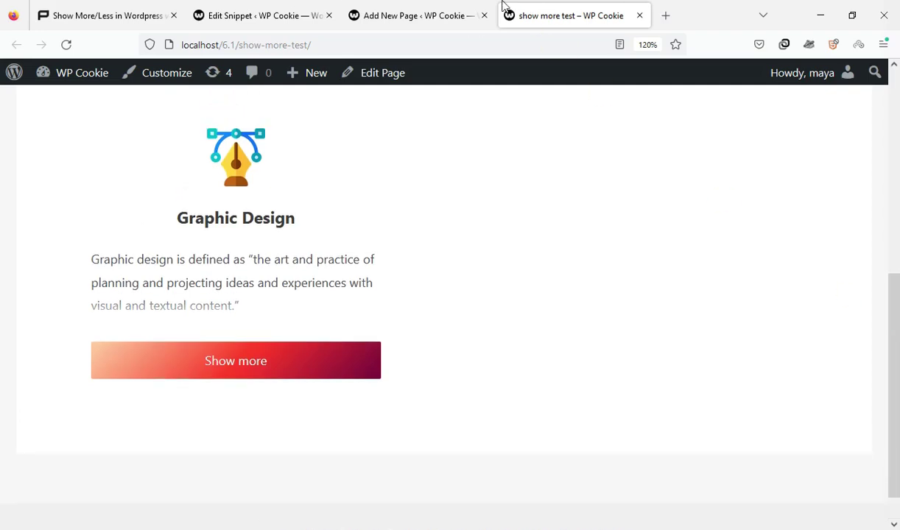
# Return to the page editor and duplicate the whole Graphic Design group inside the row.
pyautogui.click(446, 10)
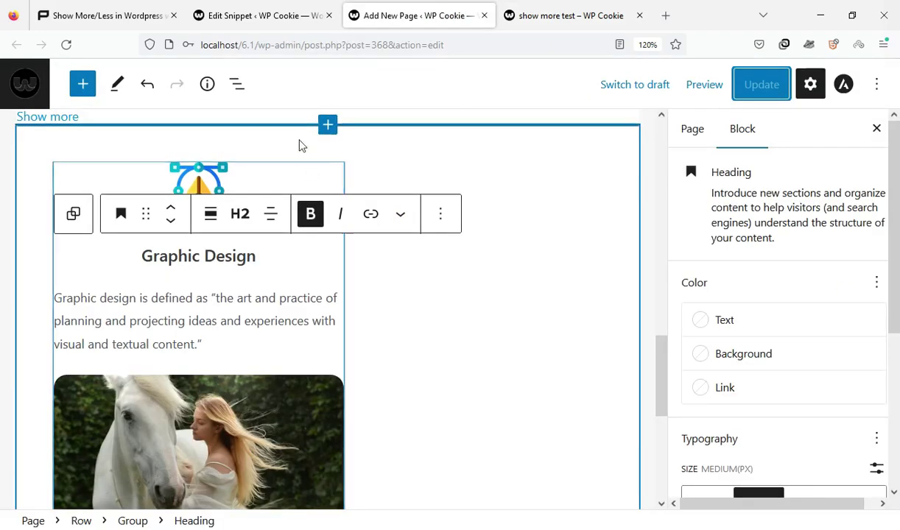
pyautogui.click(298, 171)
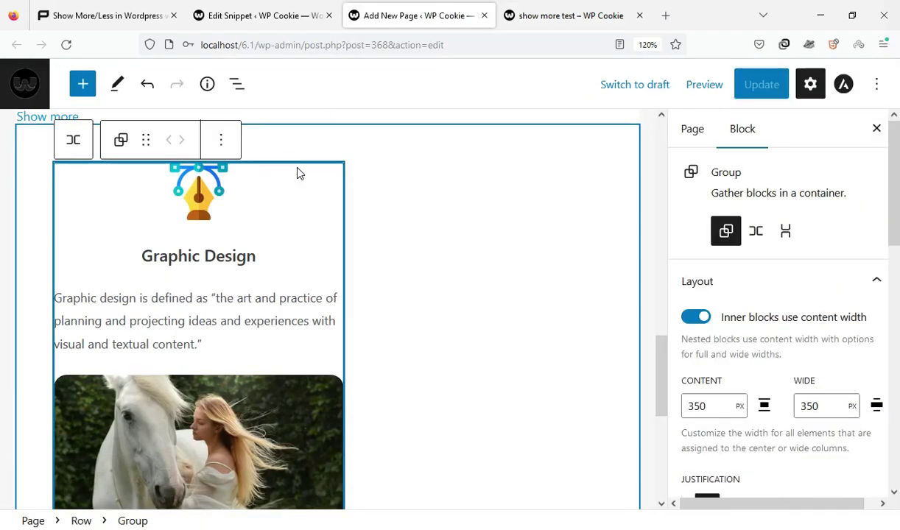
pyautogui.click(237, 84)
pyautogui.click(249, 290)
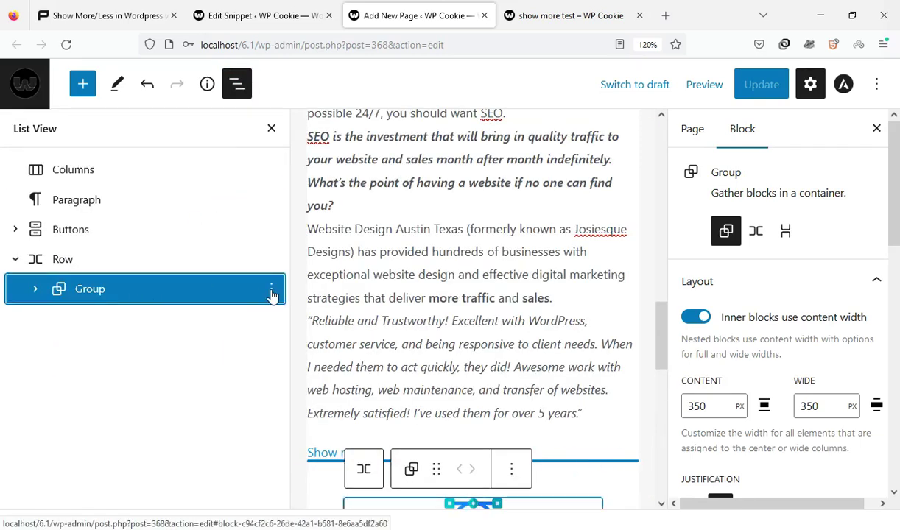
pyautogui.click(271, 292)
pyautogui.scroll(-2, 320, 433)
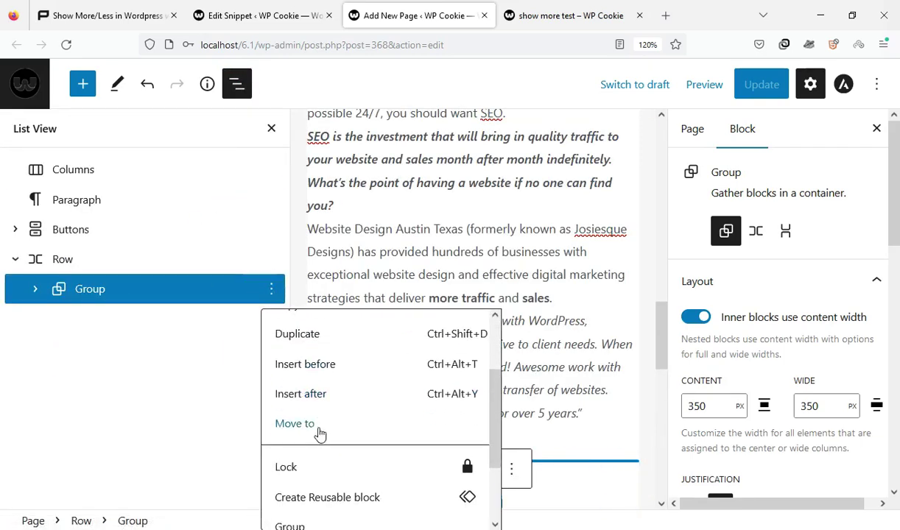
pyautogui.click(327, 341)
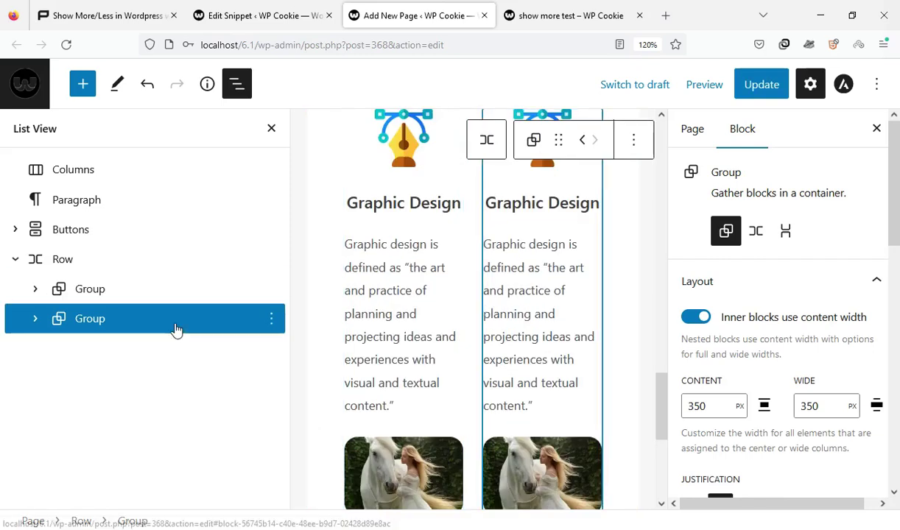
# Update the page with the duplicated card and reload the published "show more test" page.
pyautogui.click(771, 93)
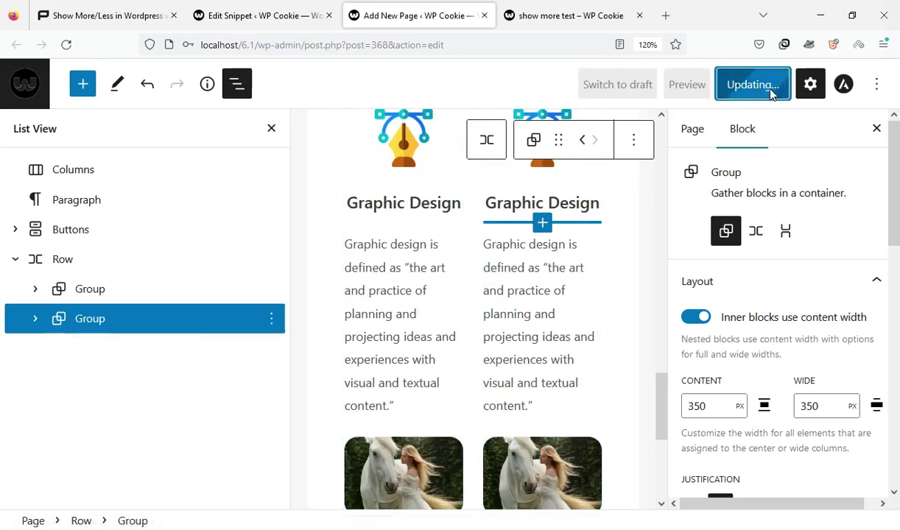
pyautogui.click(556, 8)
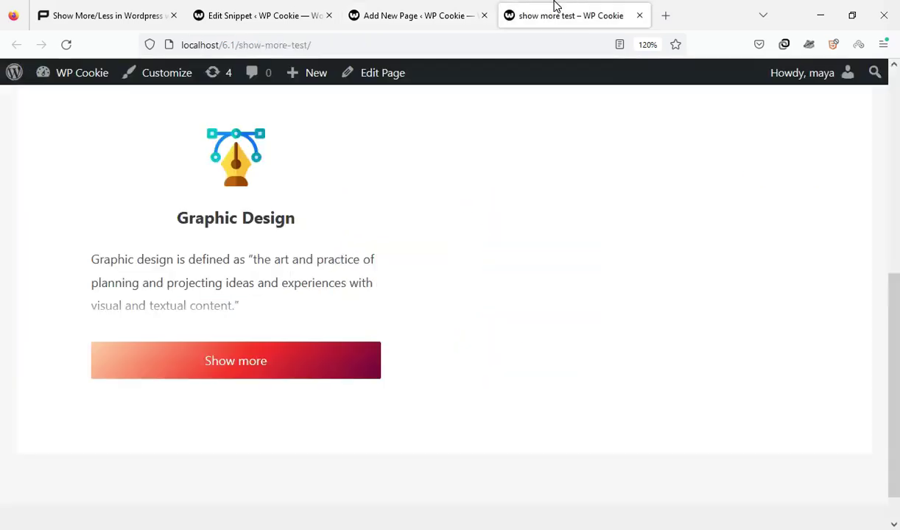
pyautogui.click(67, 44)
pyautogui.scroll(3, 869, 273)
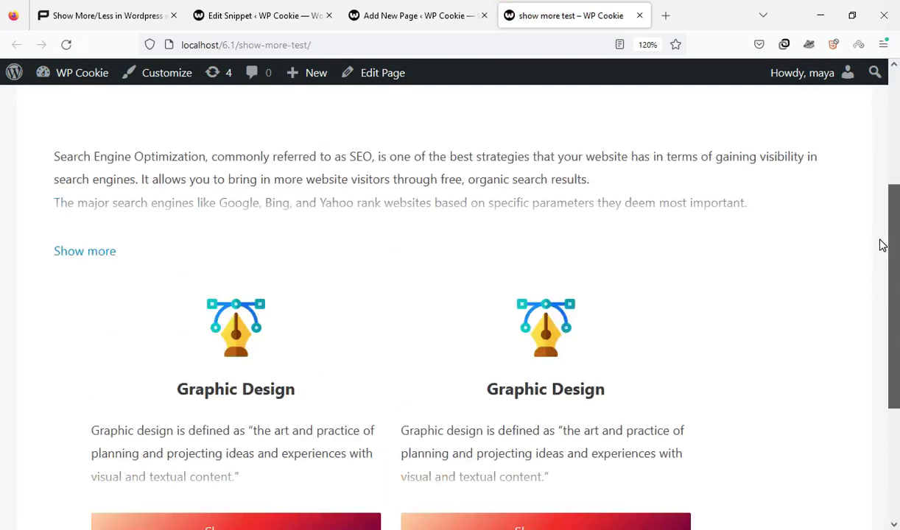
# Test that the two Graphic Design cards expand and collapse independently using their own buttons.
pyautogui.scroll(-2, 880, 245)
pyautogui.click(608, 416)
pyautogui.scroll(-4, 657, 382)
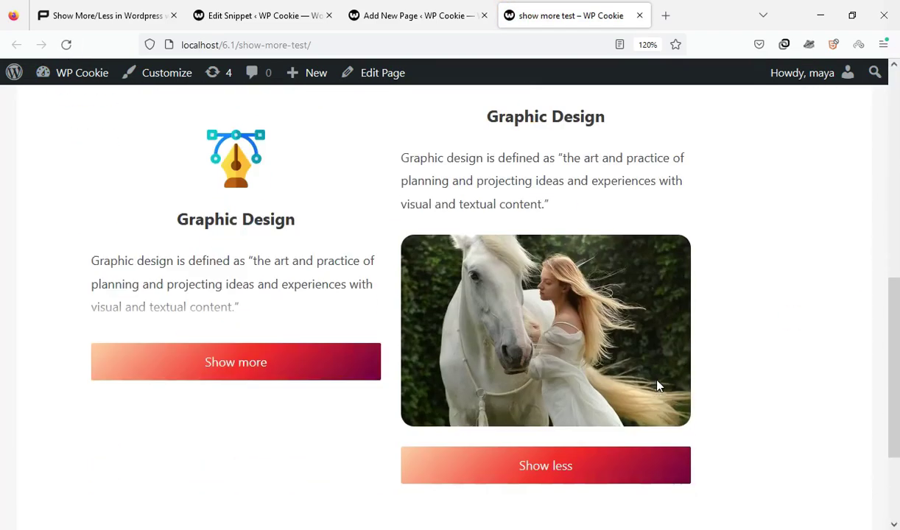
pyautogui.scroll(2, 663, 384)
pyautogui.click(361, 439)
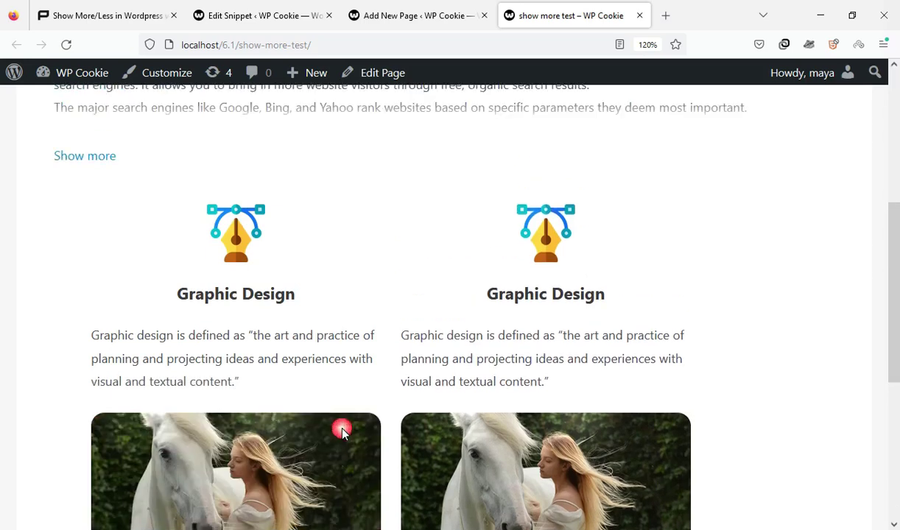
pyautogui.scroll(-4, 371, 363)
pyautogui.click(301, 329)
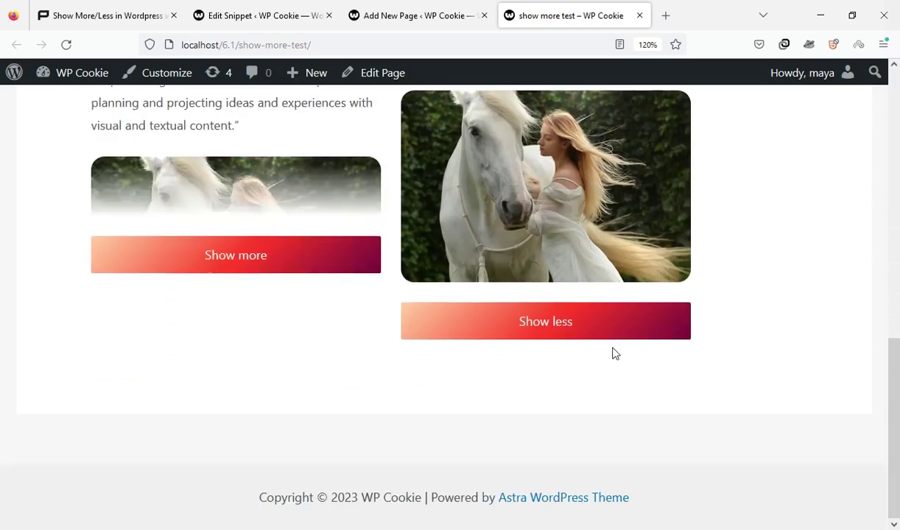
pyautogui.click(596, 333)
pyautogui.scroll(1, 799, 359)
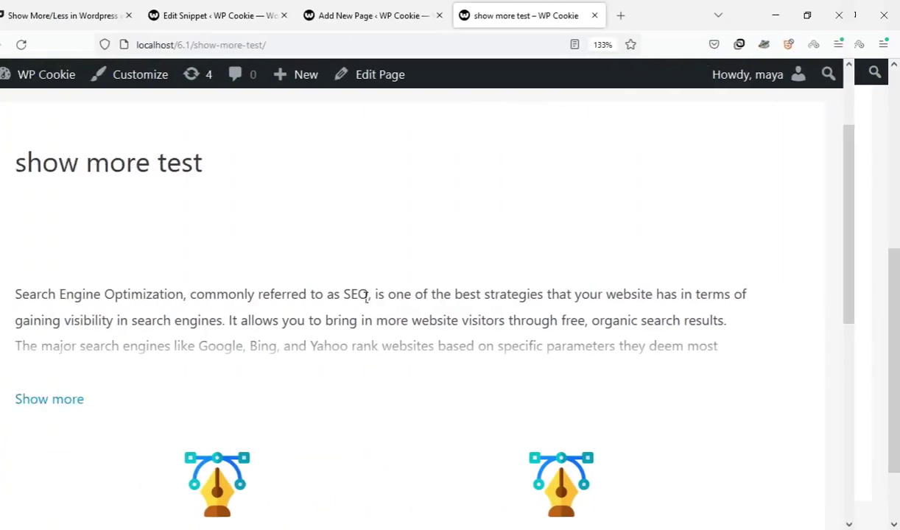
pyautogui.moveTo(403, 294); pyautogui.dragTo(419, 377)
pyautogui.click(421, 378)
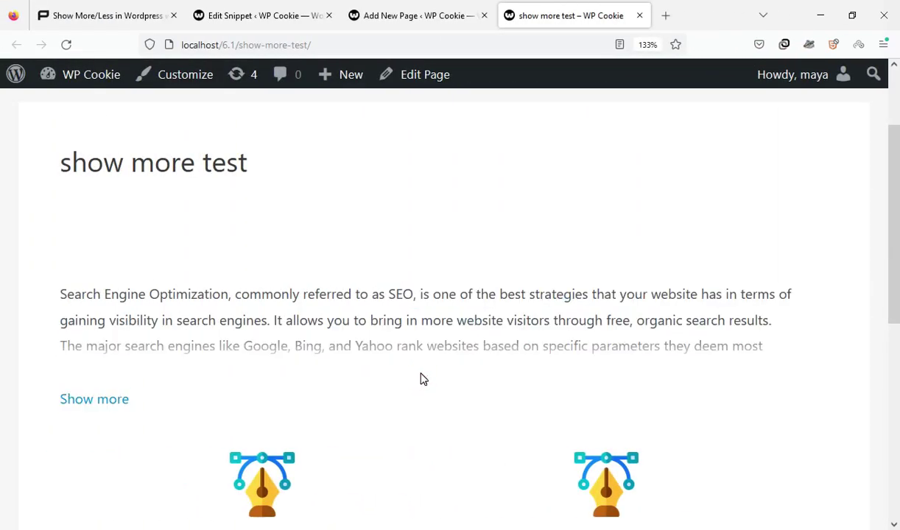
# Return to the "show more - less" snippet, set the height variable to "300px" and save the changes.
pyautogui.click(257, 15)
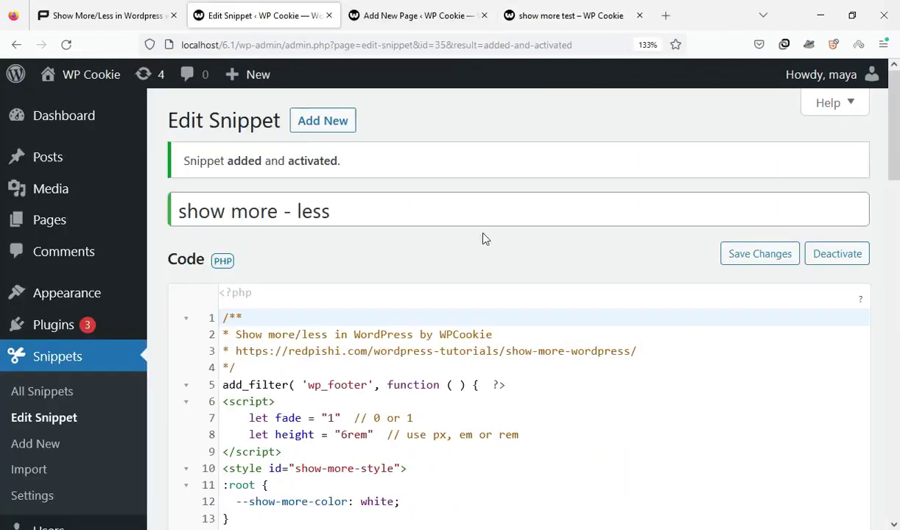
pyautogui.moveTo(349, 443); pyautogui.dragTo(341, 443)
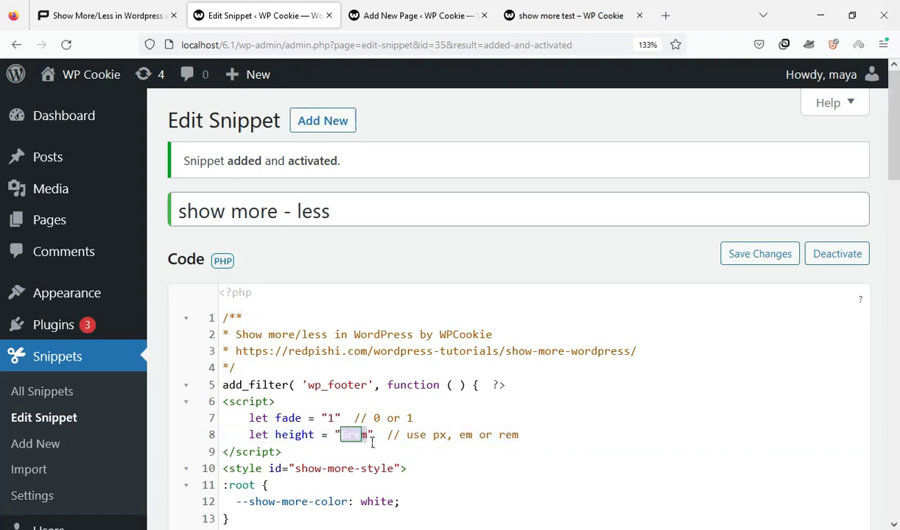
pyautogui.write('300')
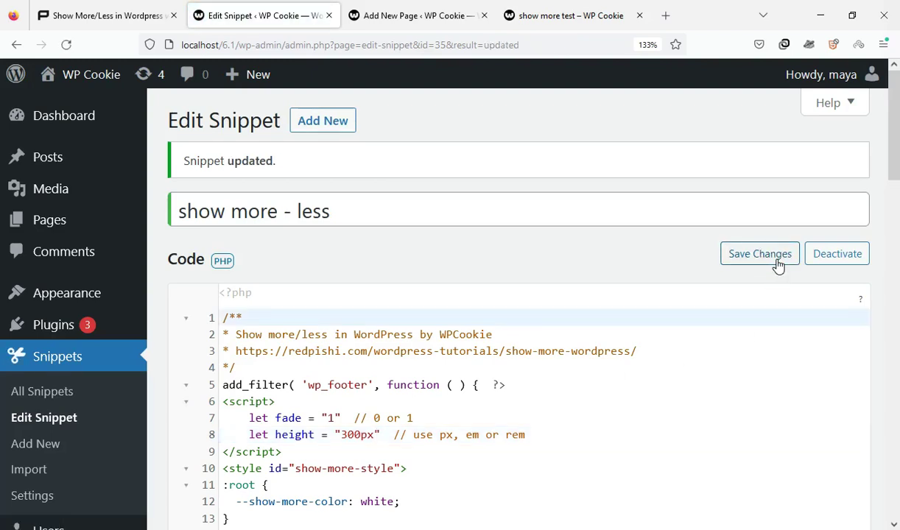
# Reload the published "show more test" page and expand and collapse the SEO text to check the new collapsed height.
pyautogui.click(574, 15)
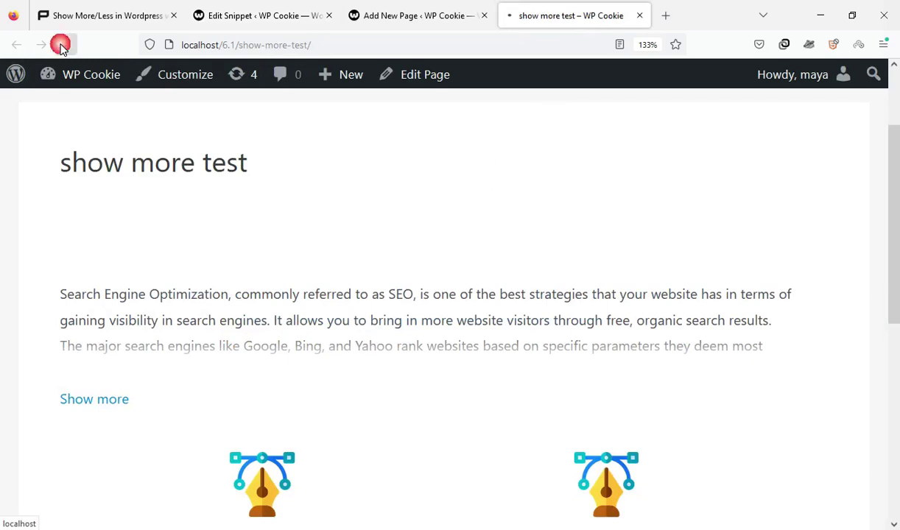
pyautogui.scroll(-2, 894, 272)
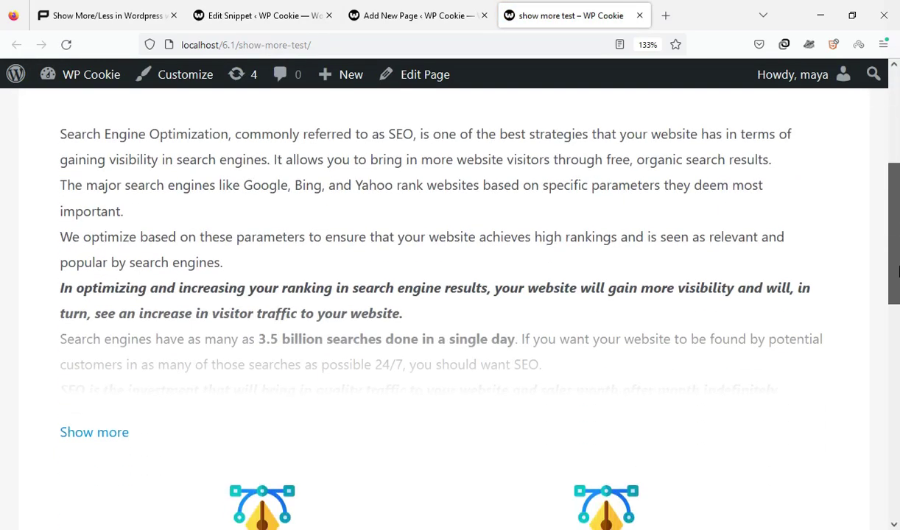
pyautogui.moveTo(98, 159); pyautogui.dragTo(223, 365)
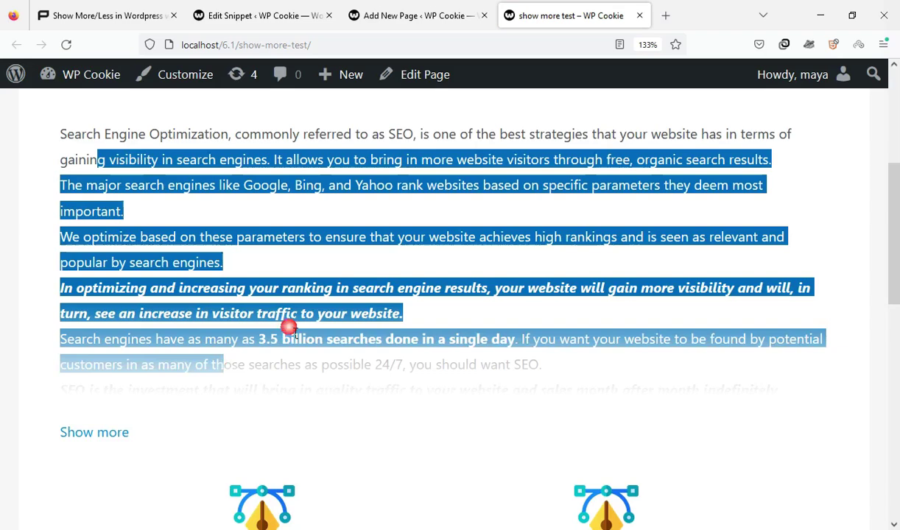
pyautogui.click(288, 327)
pyautogui.click(109, 439)
pyautogui.scroll(-3, 155, 414)
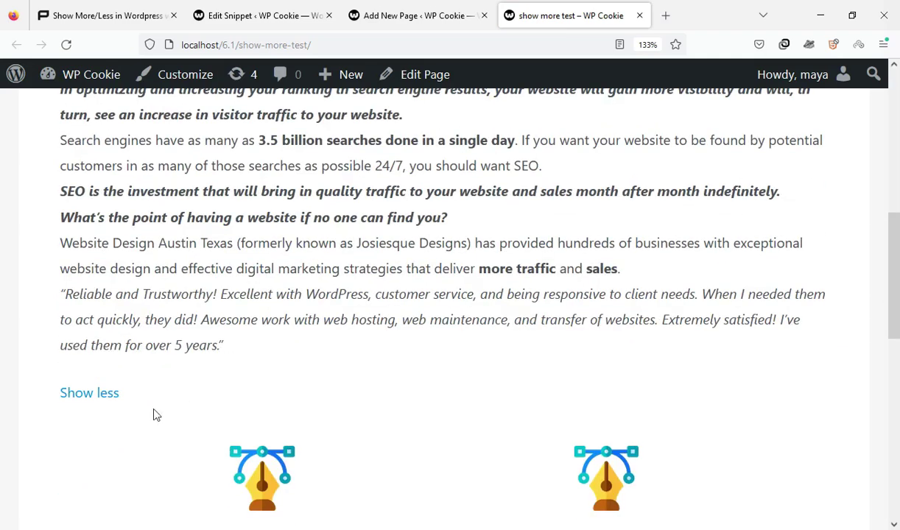
pyautogui.click(111, 399)
# Examine the collapsed height and fade effect of both Graphic Design cards and the SEO text on the published page.
pyautogui.scroll(-5, 748, 271)
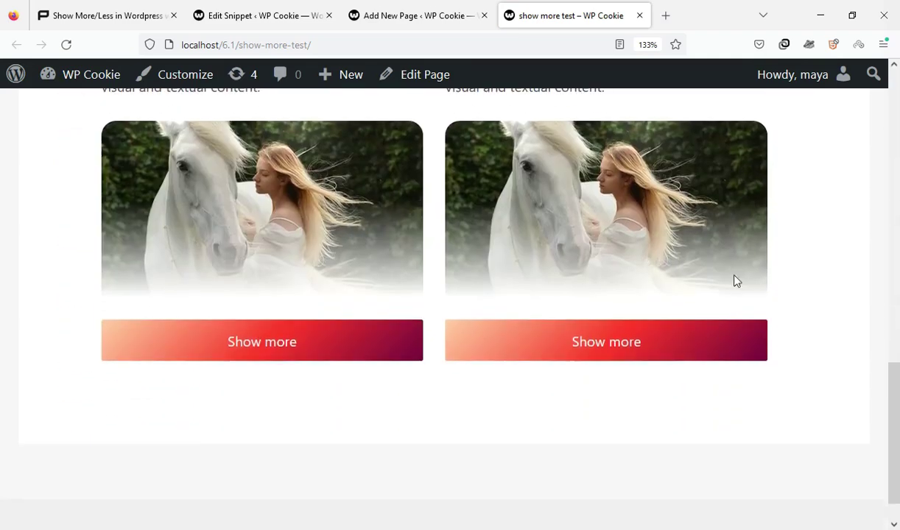
pyautogui.scroll(5, 361, 380)
pyautogui.scroll(-5, 339, 365)
pyautogui.scroll(3, 545, 280)
pyautogui.scroll(-3, 560, 288)
pyautogui.scroll(3, 719, 376)
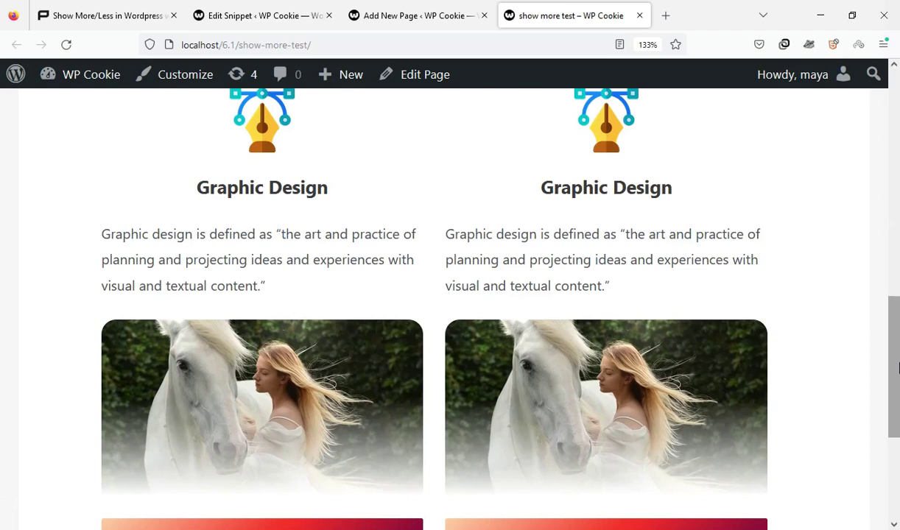
pyautogui.scroll(6, 737, 346)
pyautogui.click(577, 324)
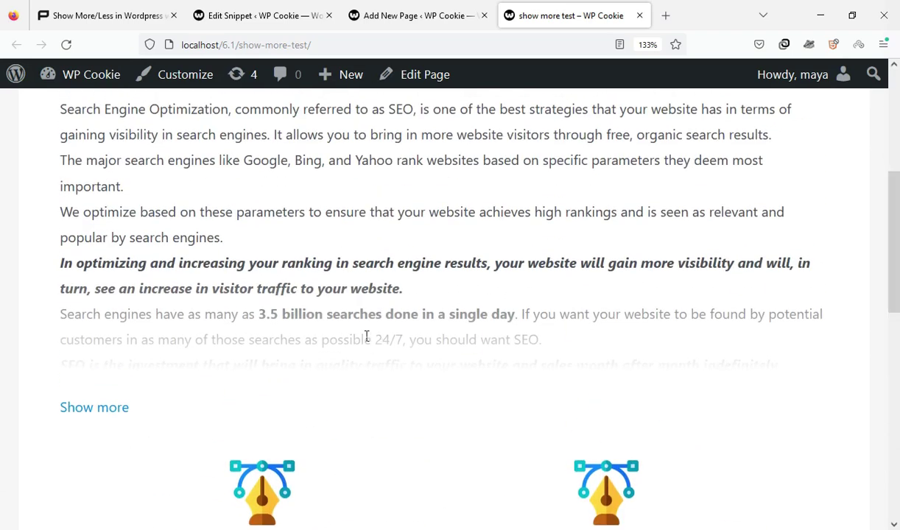
# Turn off the fade effect in the "show more - less" snippet by setting the fade variable to "0", and save the changes.
pyautogui.click(275, 14)
pyautogui.click(578, 425)
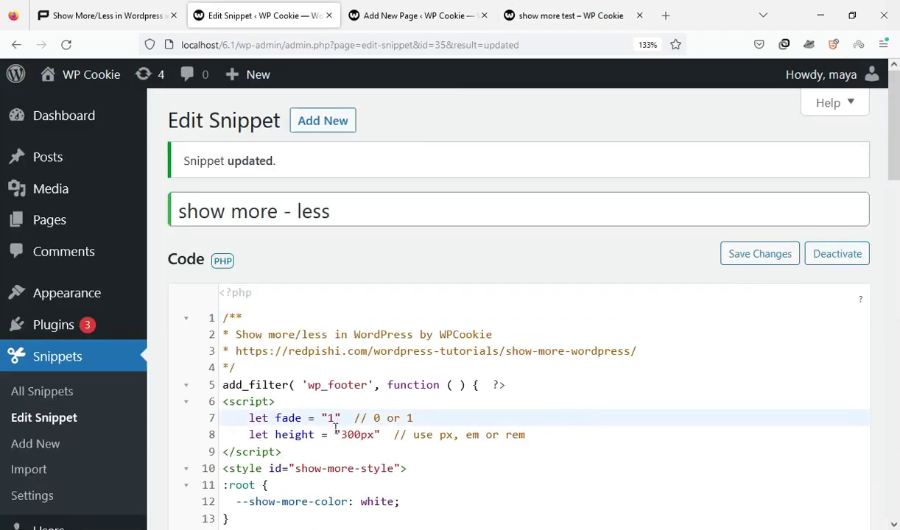
pyautogui.doubleClick(331, 418)
pyautogui.write('0')
pyautogui.click(773, 259)
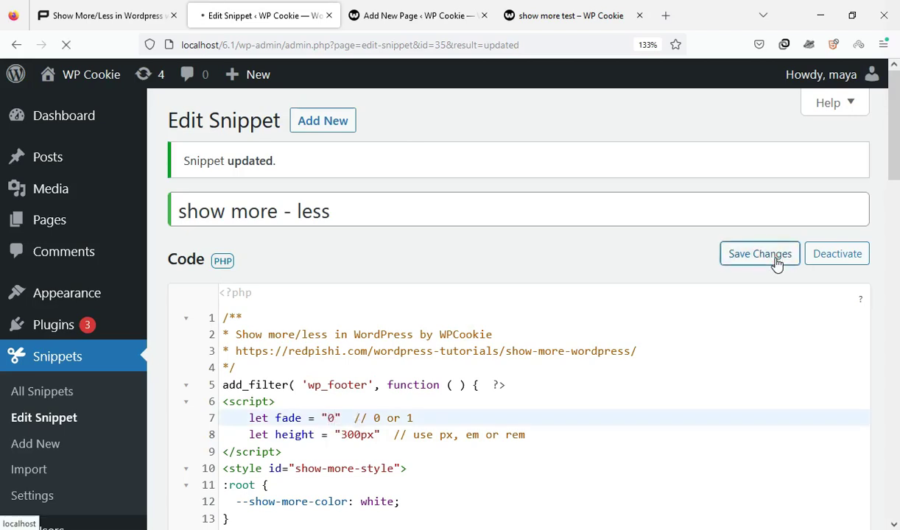
# Reload the published page and test expanding and collapsing the SEO text with the fade turned off.
pyautogui.click(598, 10)
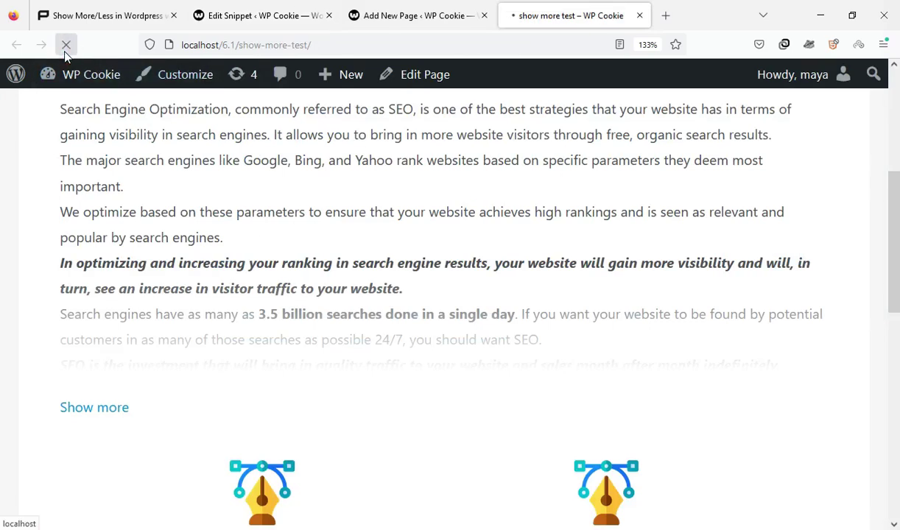
pyautogui.moveTo(180, 211); pyautogui.dragTo(254, 366)
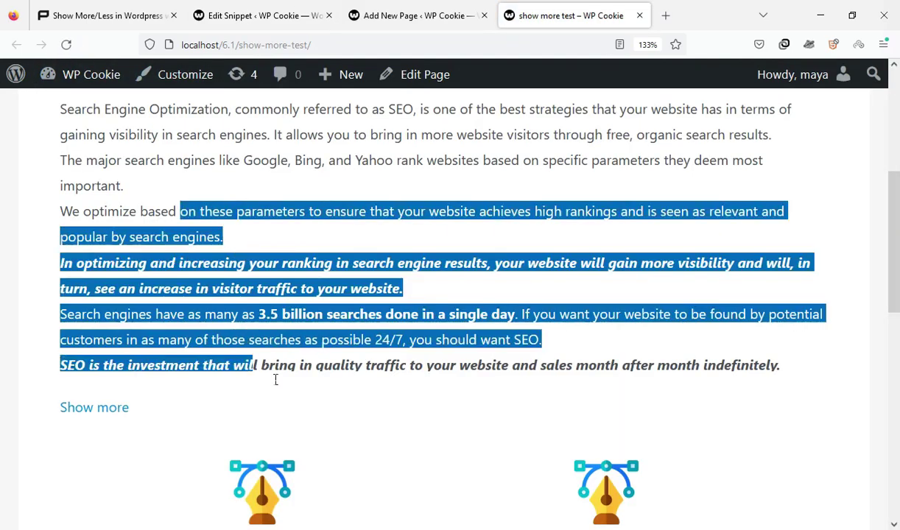
pyautogui.click(278, 367)
pyautogui.click(111, 416)
pyautogui.scroll(-4, 179, 377)
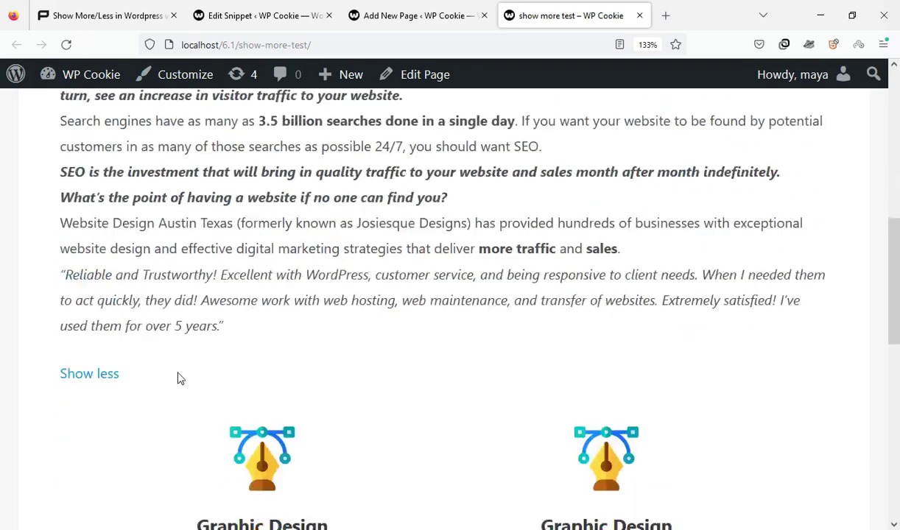
pyautogui.scroll(2, 126, 363)
pyautogui.click(105, 374)
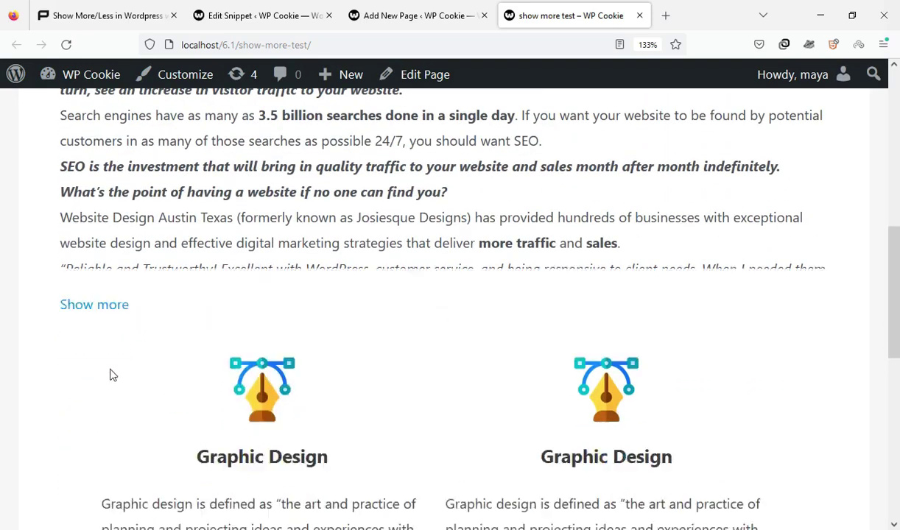
# Expand and collapse the first Graphic Design card and review both cards and the SEO text without the fade.
pyautogui.scroll(-5, 893, 310)
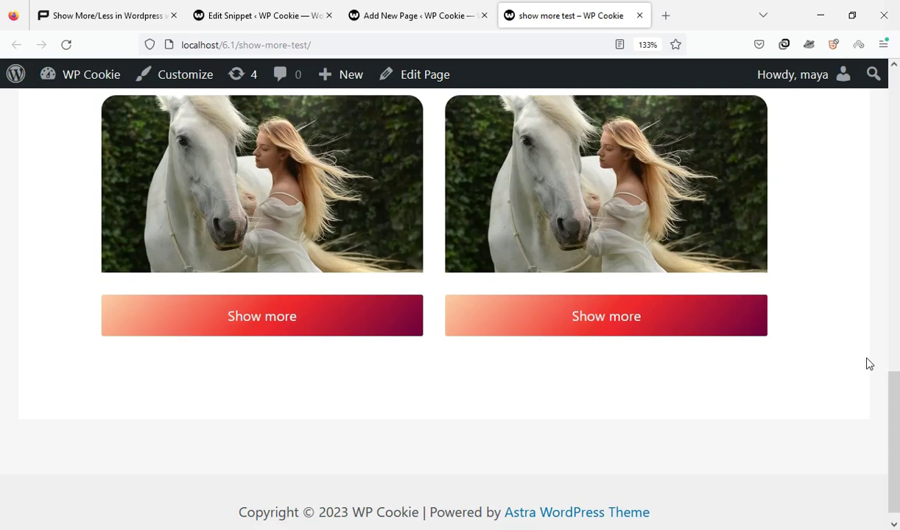
pyautogui.scroll(3, 868, 364)
pyautogui.scroll(-3, 847, 368)
pyautogui.click(312, 324)
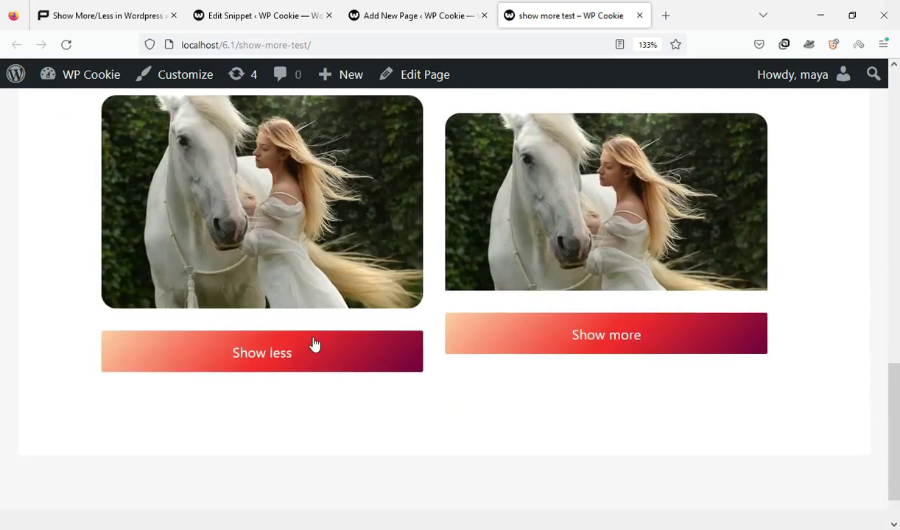
pyautogui.click(313, 344)
pyautogui.scroll(3, 636, 382)
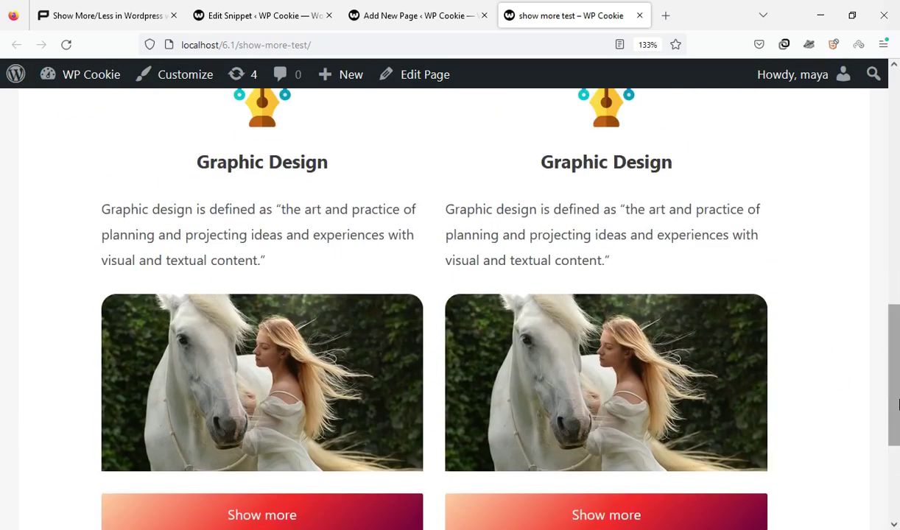
pyautogui.scroll(5, 896, 404)
pyautogui.scroll(-2, 893, 398)
pyautogui.scroll(1, 894, 405)
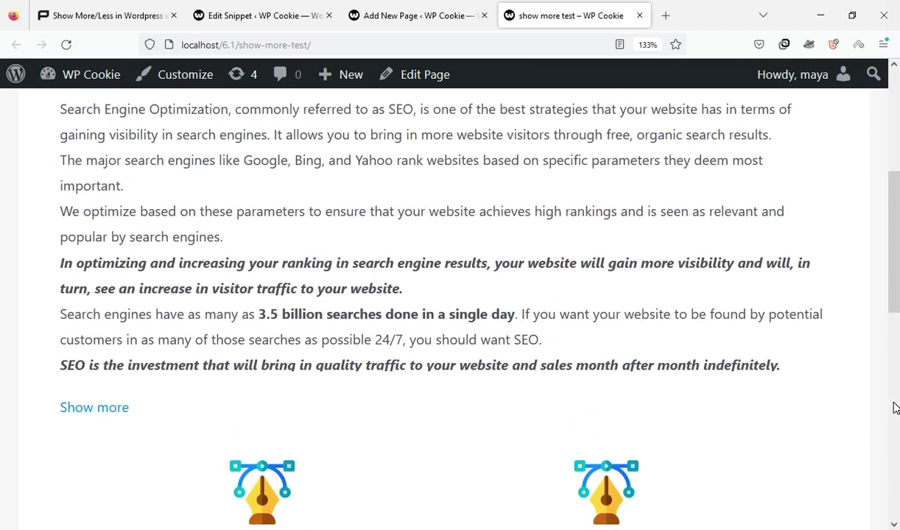